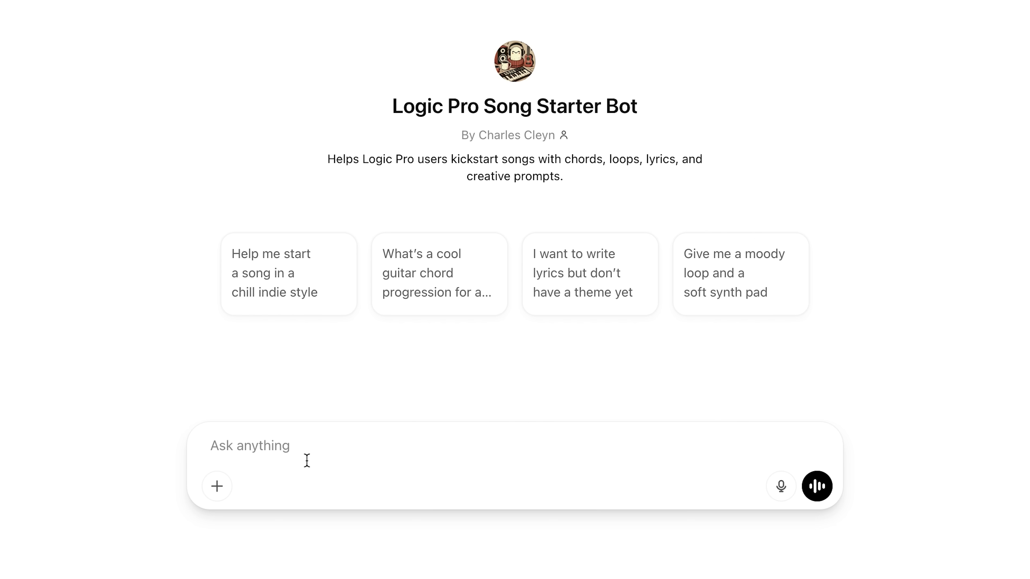
Step: Send the three-line song request to the Song Starter Bot and scroll through its reply
type("I’m a songwriter and producer who likes to make indie rock music. I play guitar and a bit of piano and I also sing. I’d like to write a reflective and emotional song taking inspiration from early James Taylor and Neil Young.")
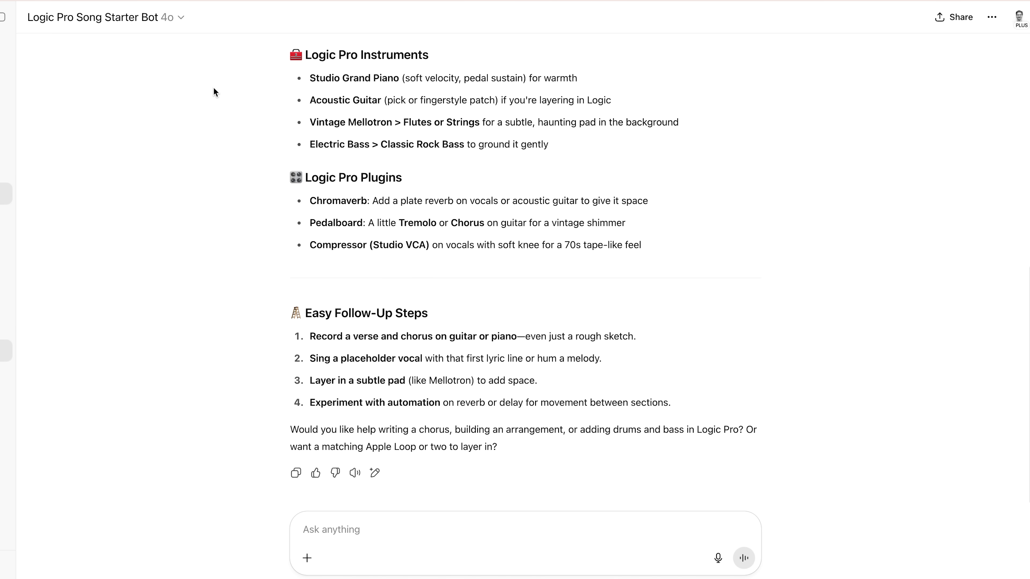
scroll(213, 86, "up", 10)
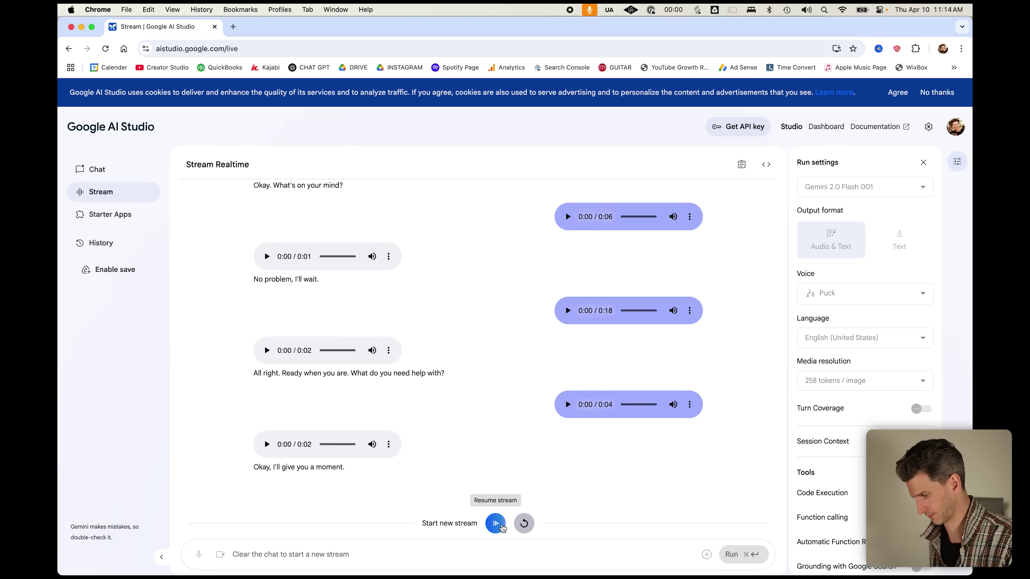
Step: Resume the paused Gemini voice conversation on AI Studio's Stream Realtime page
left_click(501, 526)
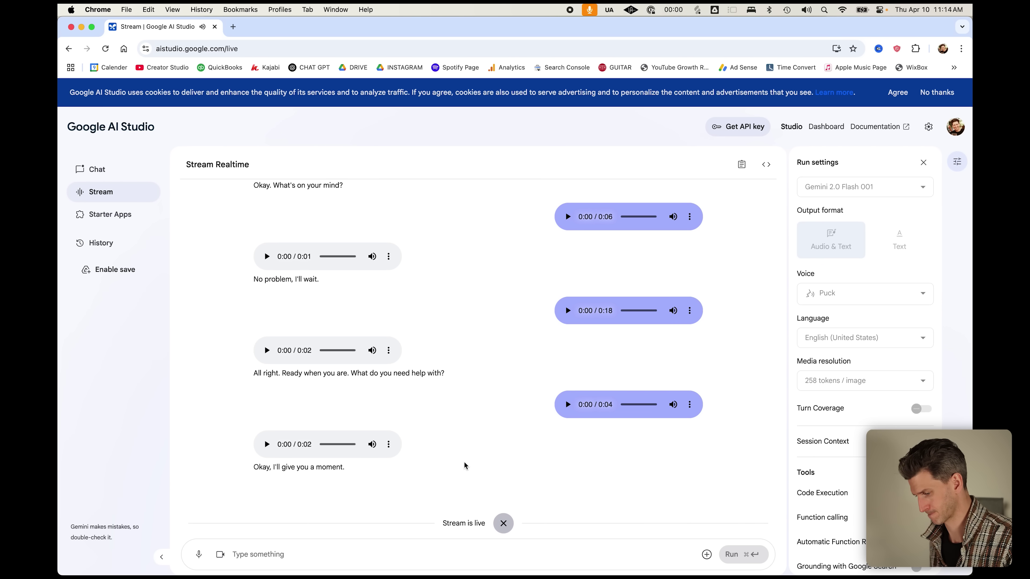
Step: Move between the live AI Studio stream and Logic Pro, ending in Logic Pro's Settings
key("super+Tab")
key("super+Tab")
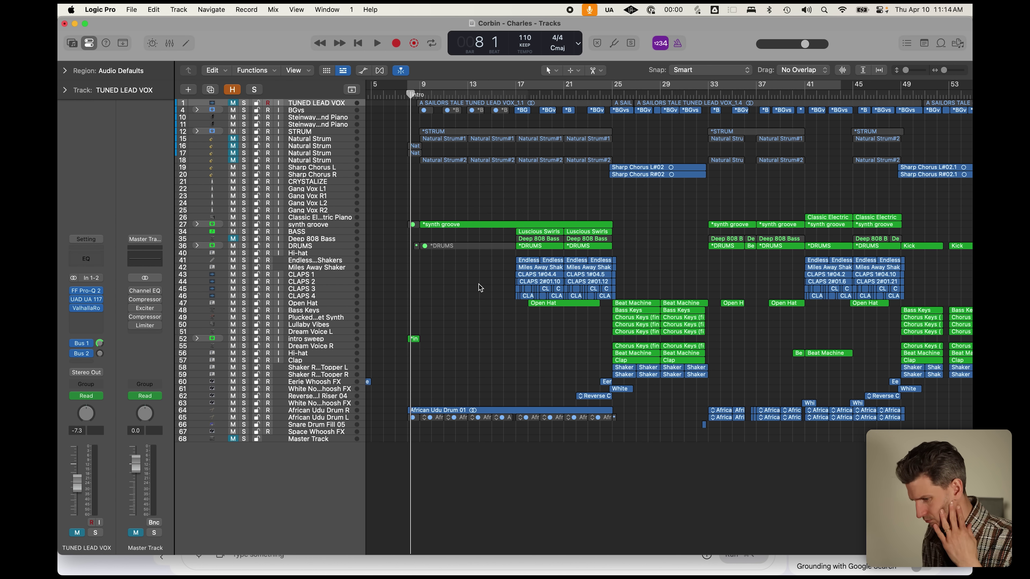
key("super+Tab")
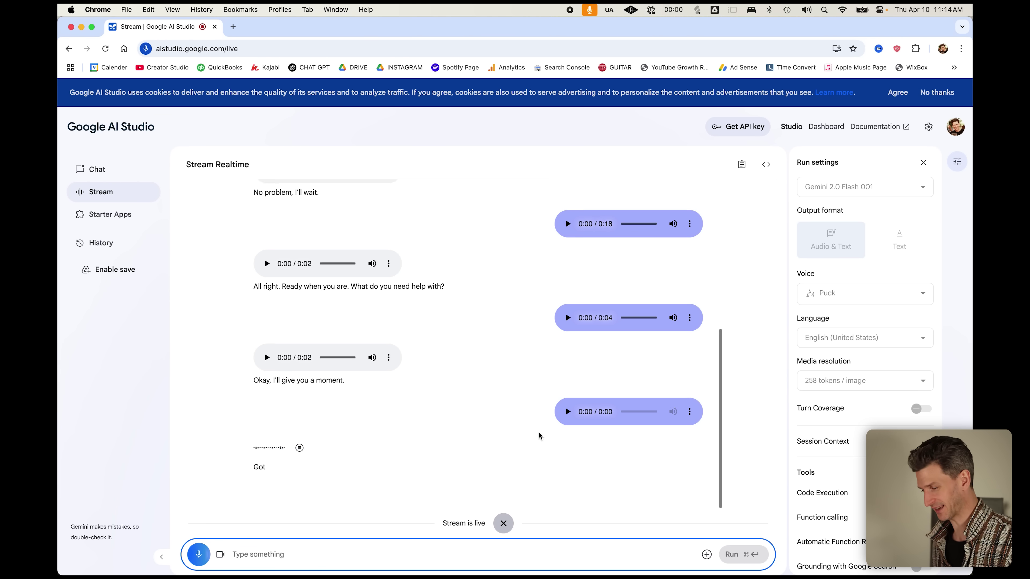
key("super+Tab")
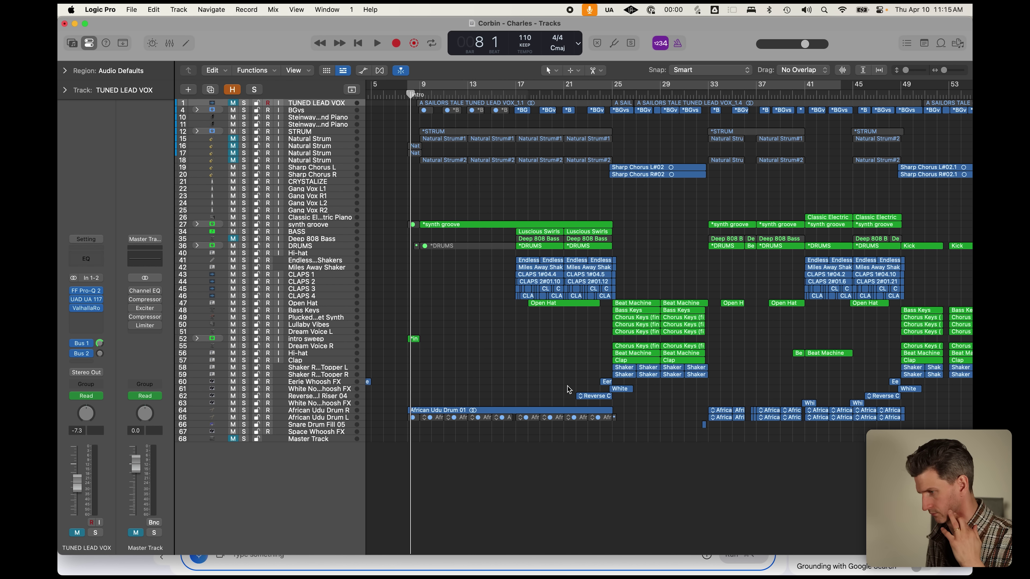
key("super+comma")
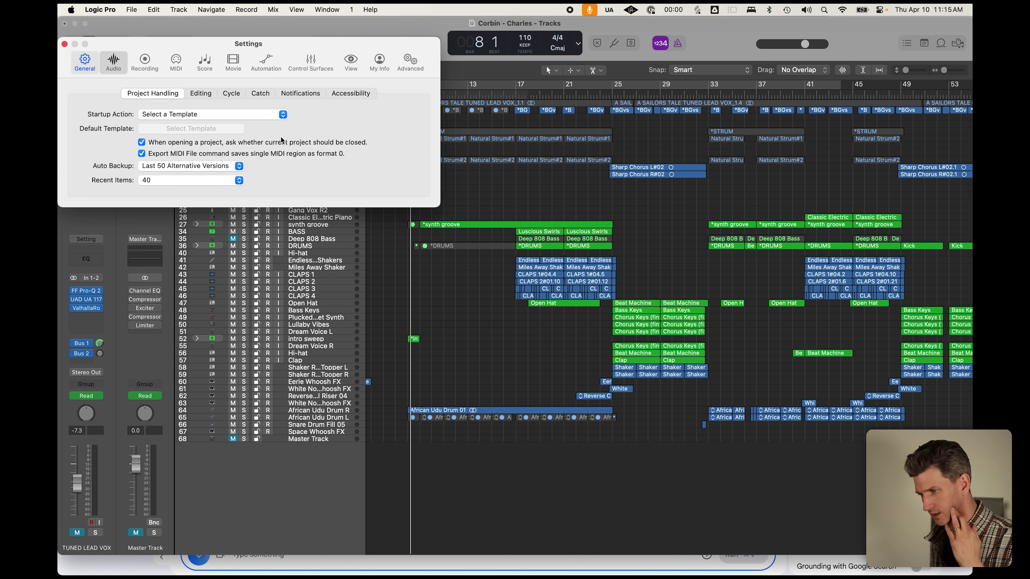
left_click(114, 61)
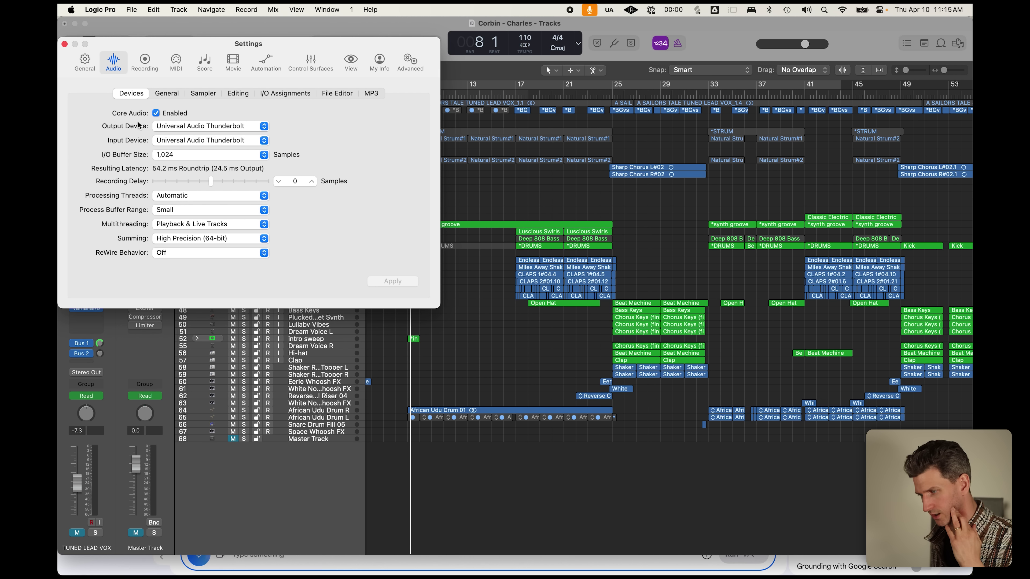
left_click(64, 45)
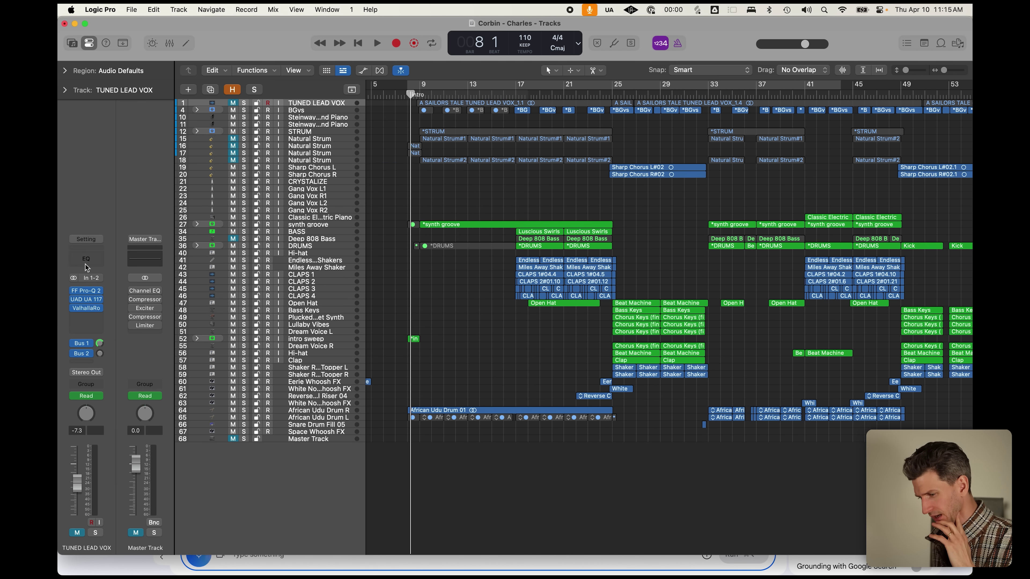
Step: Unmute the Master Track in the Logic Pro project
left_click(134, 533)
left_click(135, 534)
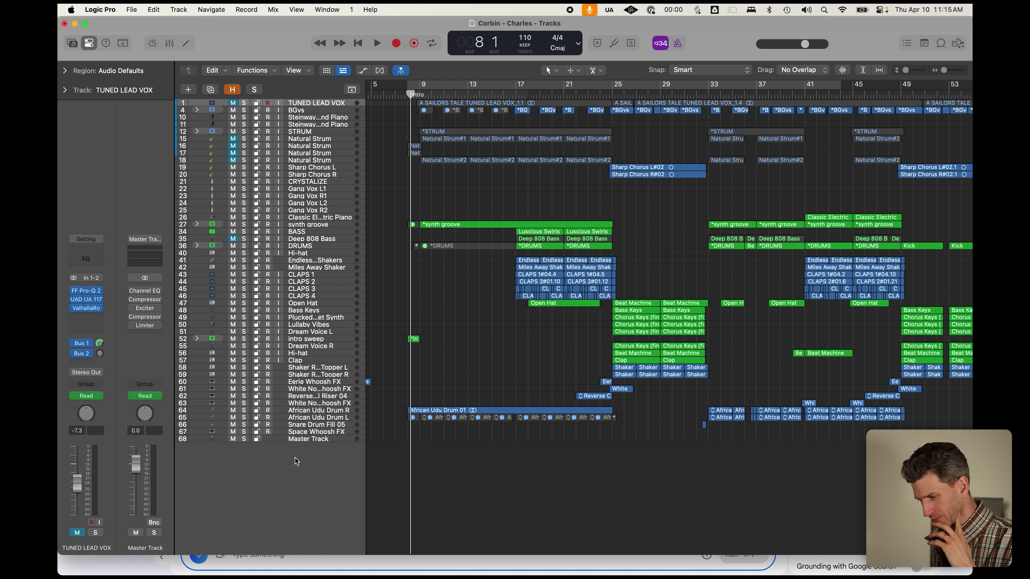
left_click(499, 355)
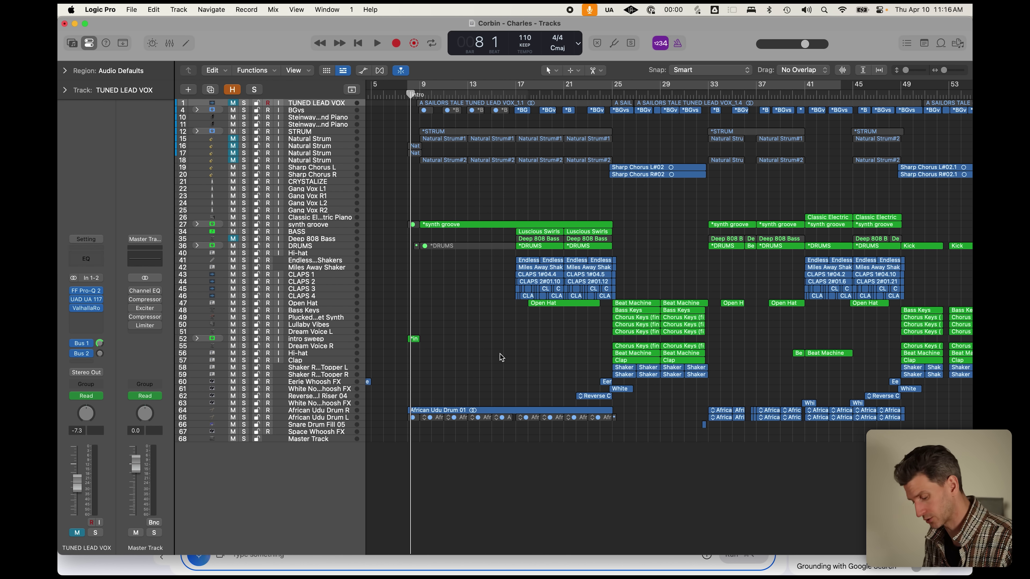
Step: Check track levels in the Mixer, then return to the AI Studio stream in Chrome
key("x")
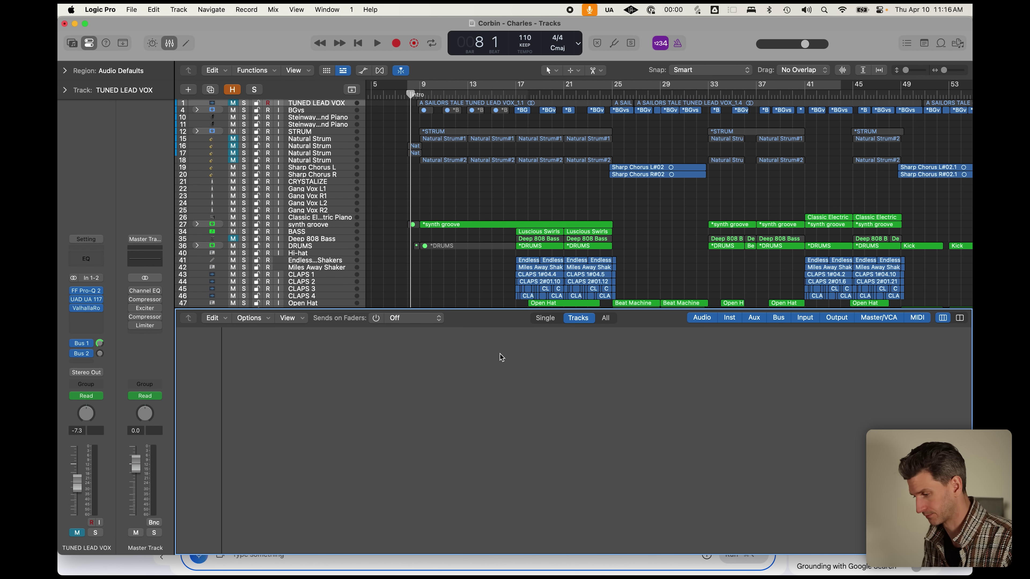
key("x")
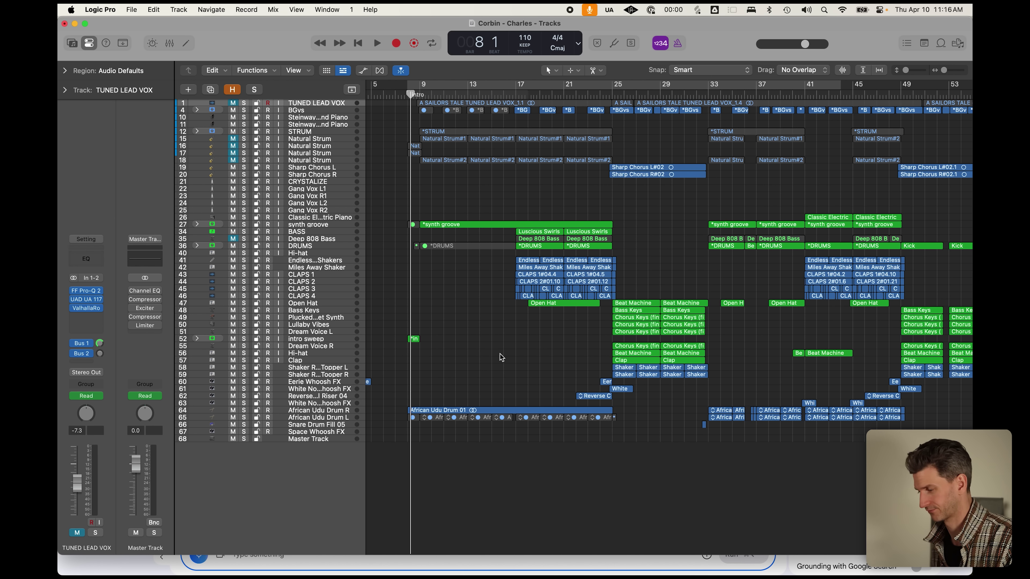
key("super+Tab")
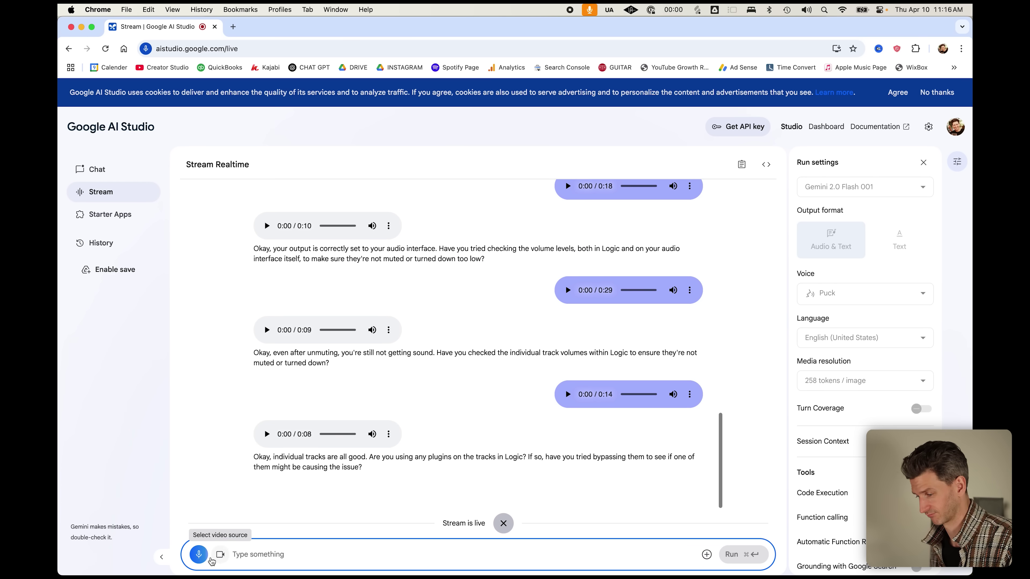
Step: Stop the live Gemini stream after its suggestion to bypass plugins
left_click(503, 524)
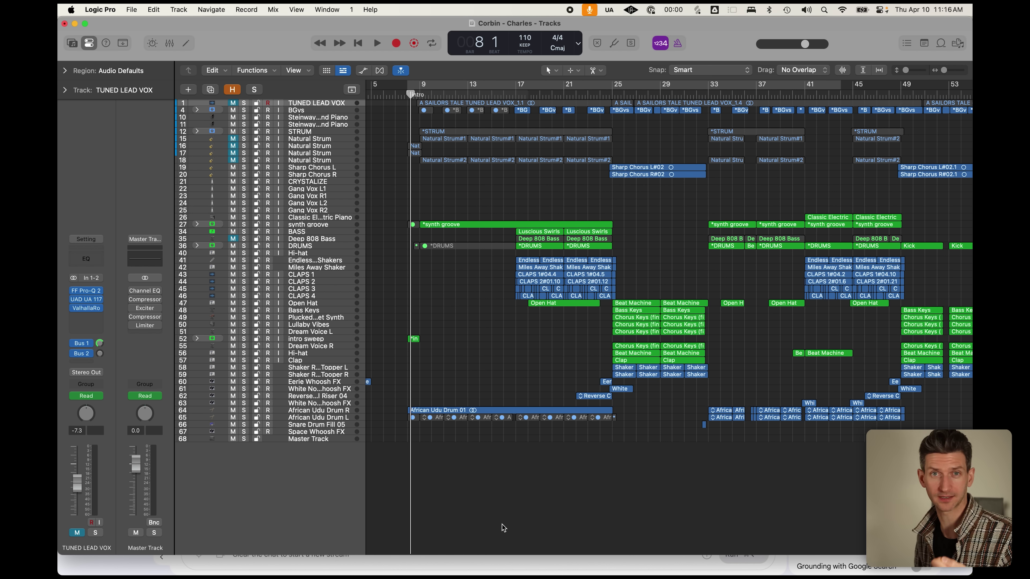
key("super+Tab")
Step: Restart the Gemini stream with the microphone on, then return to the Logic Pro project
left_click(495, 523)
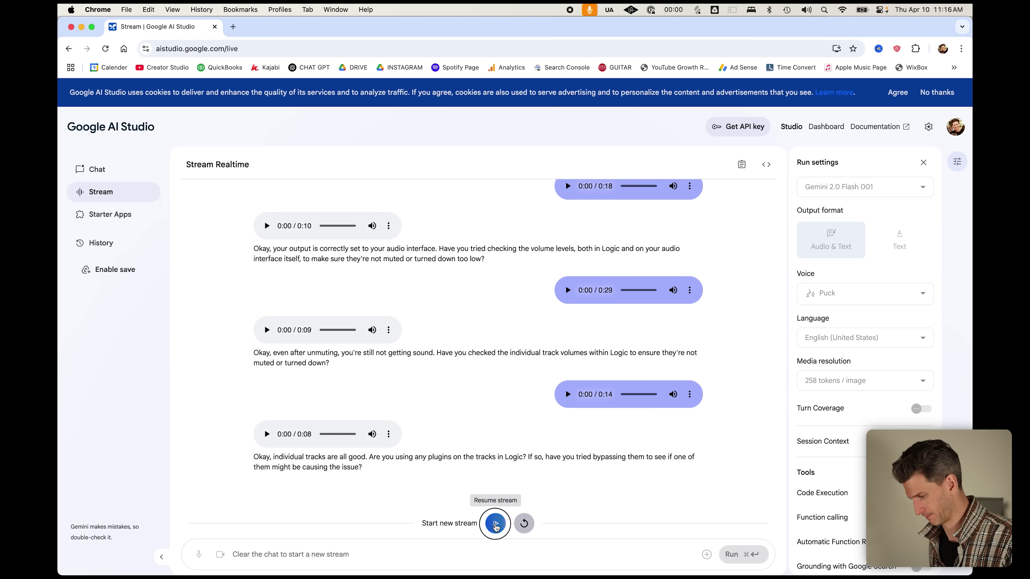
left_click(198, 556)
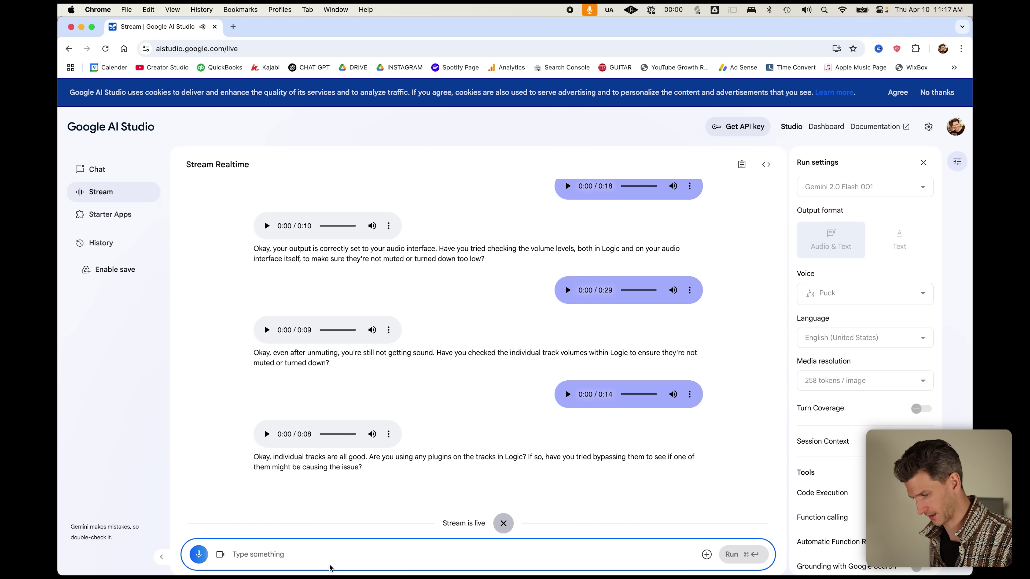
key("super+Tab")
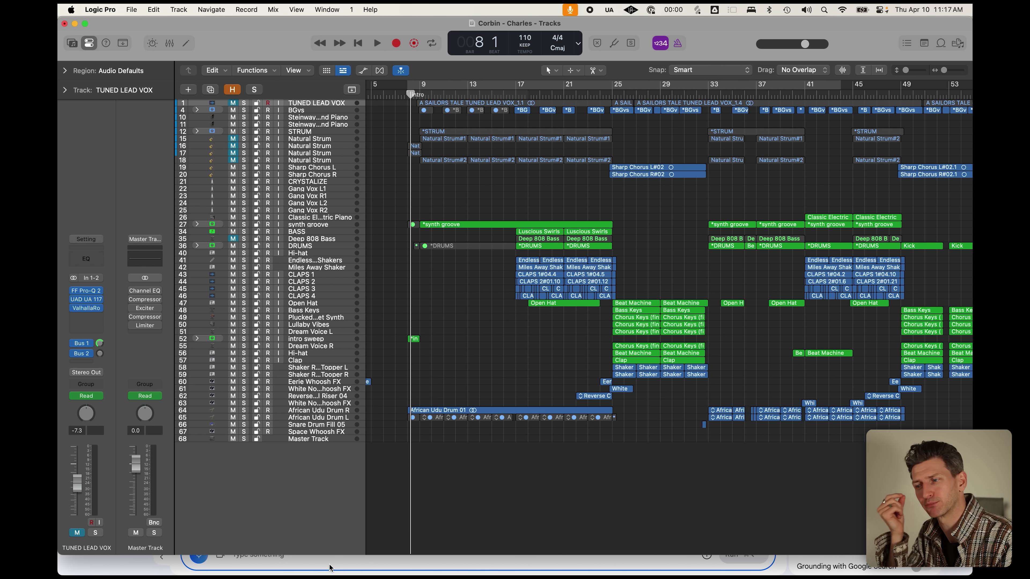
Step: Insert a stereo Space Designer on the TUNED LEAD VOX strip and position its window
left_click(87, 320)
type("s")
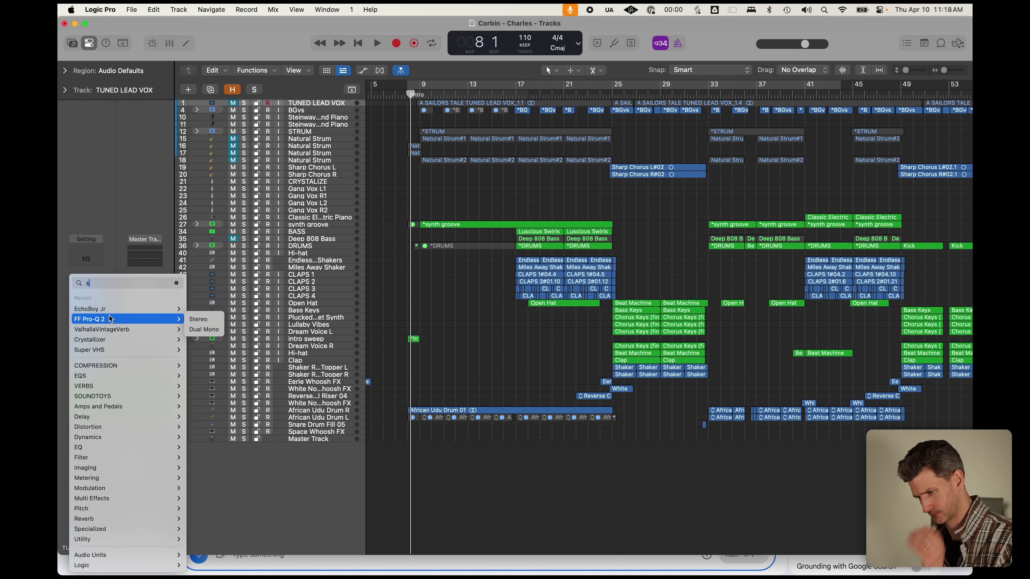
type("apce")
key("BackSpace")
key("BackSpace")
key("BackSpace")
key("BackSpace")
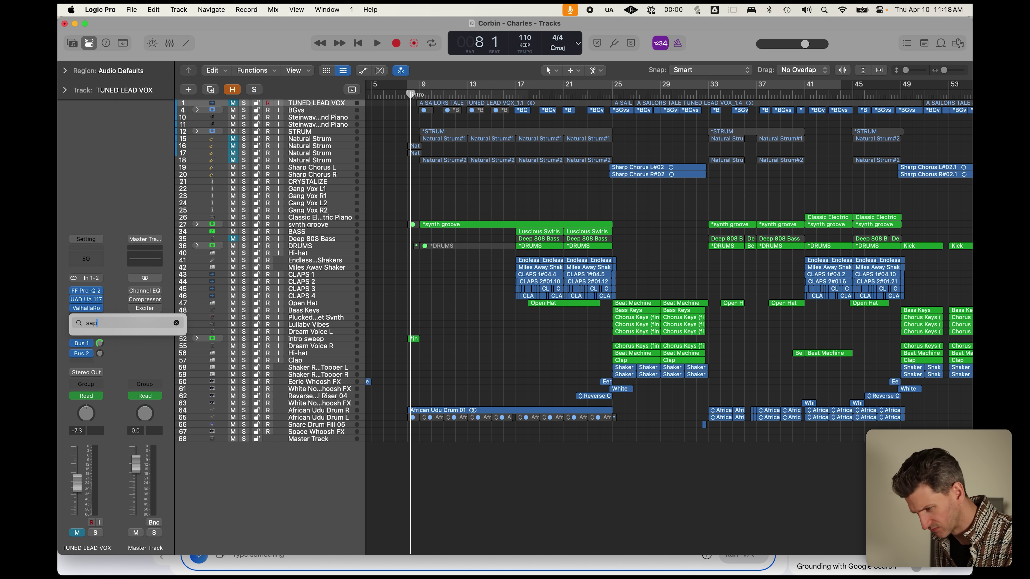
type("pace")
key("Down")
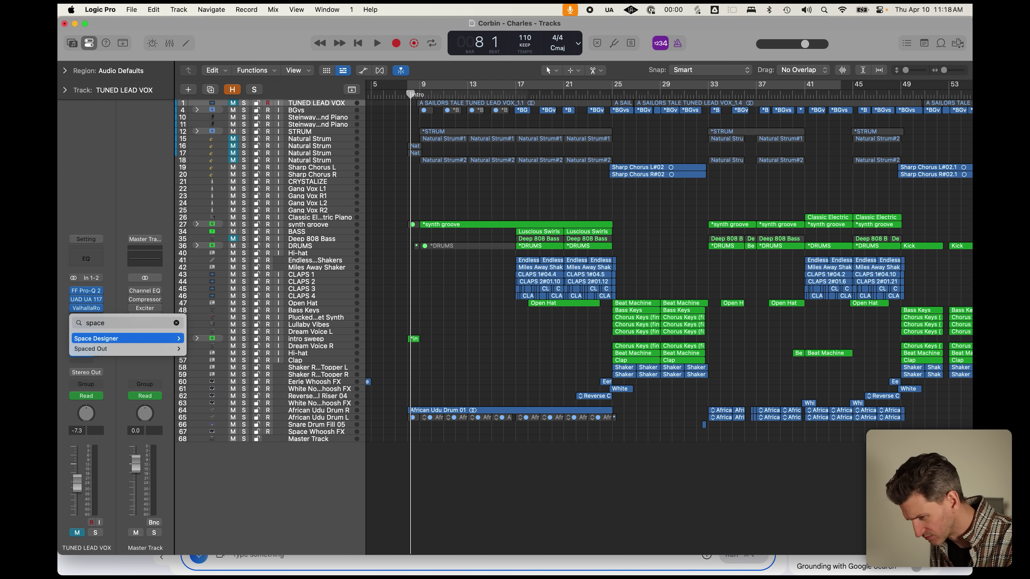
key("Right")
key("Return")
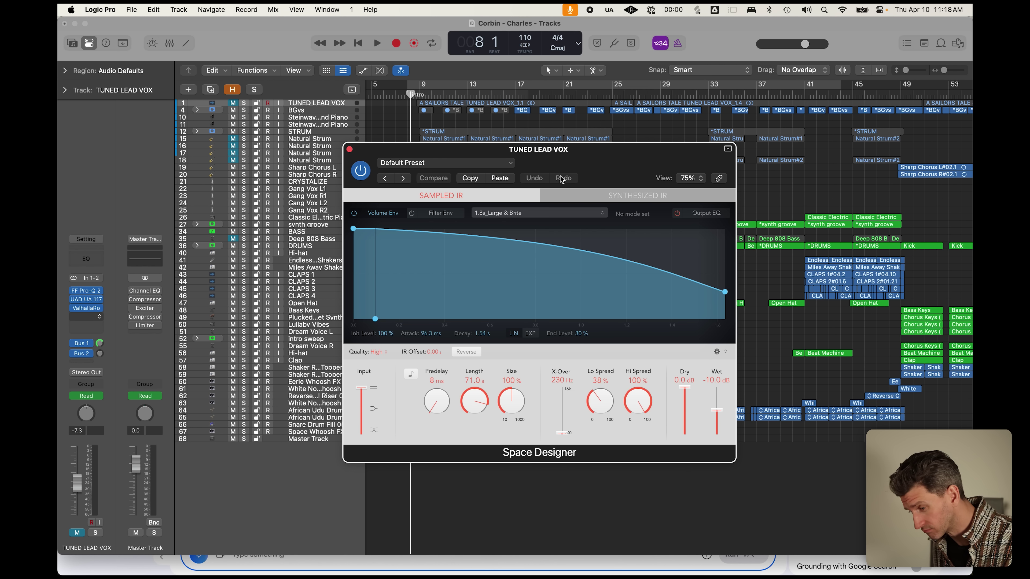
left_click_drag(574, 168, 558, 122)
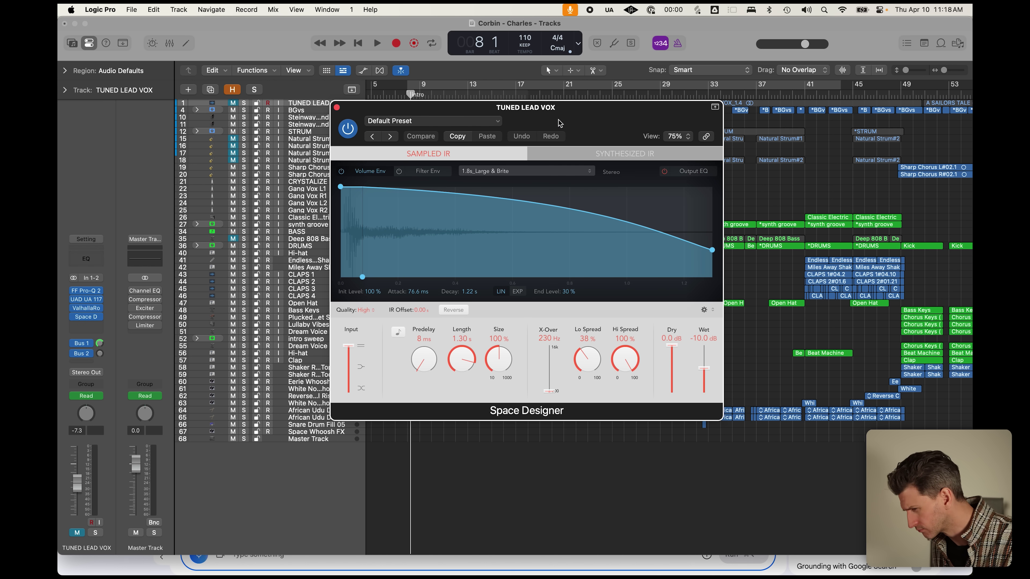
left_click_drag(591, 123, 629, 118)
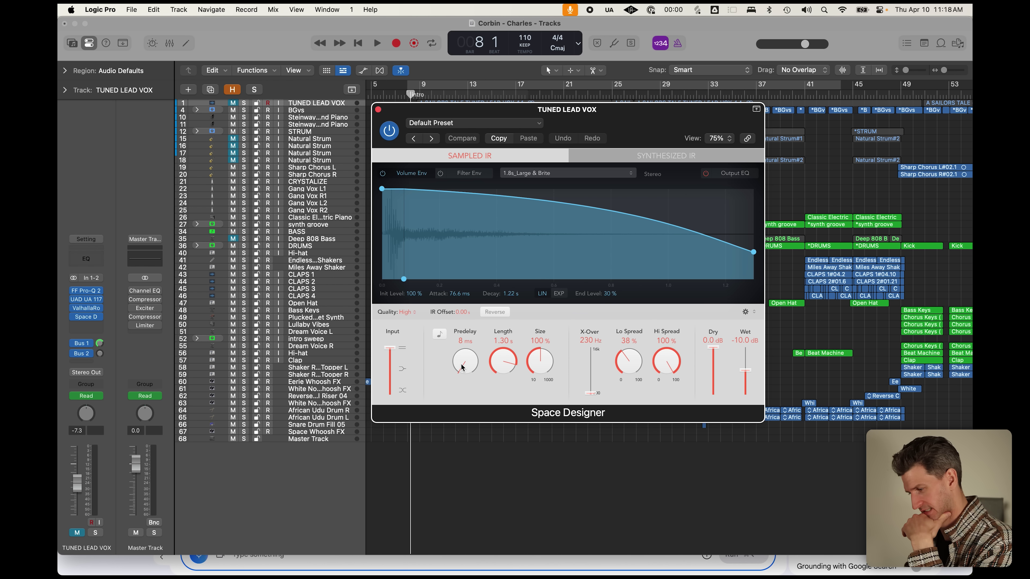
Step: Ask Gemini by voice about Space Designer presets and pre-delay, then return to Logic Pro
key("super+Tab")
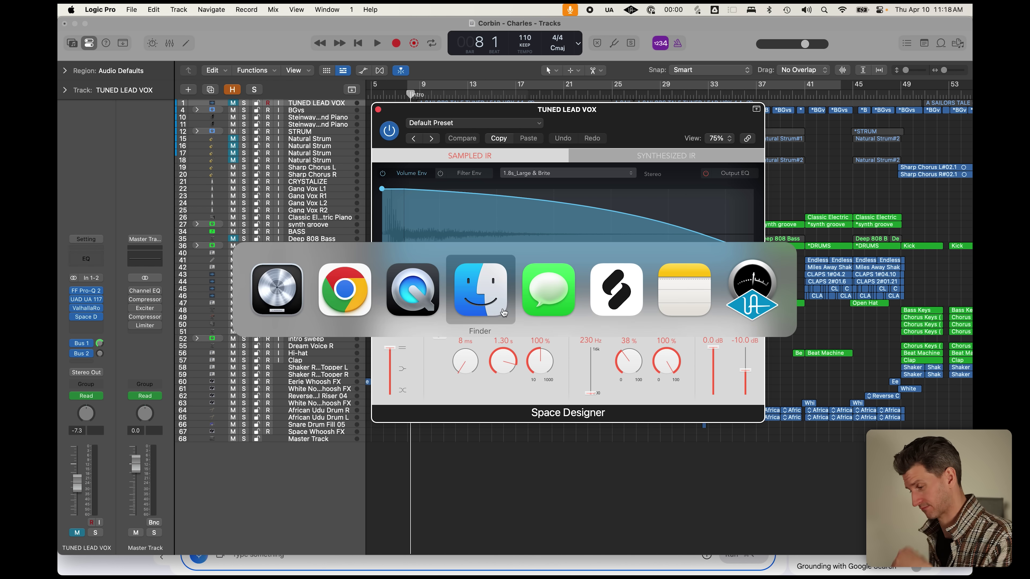
left_click(345, 291)
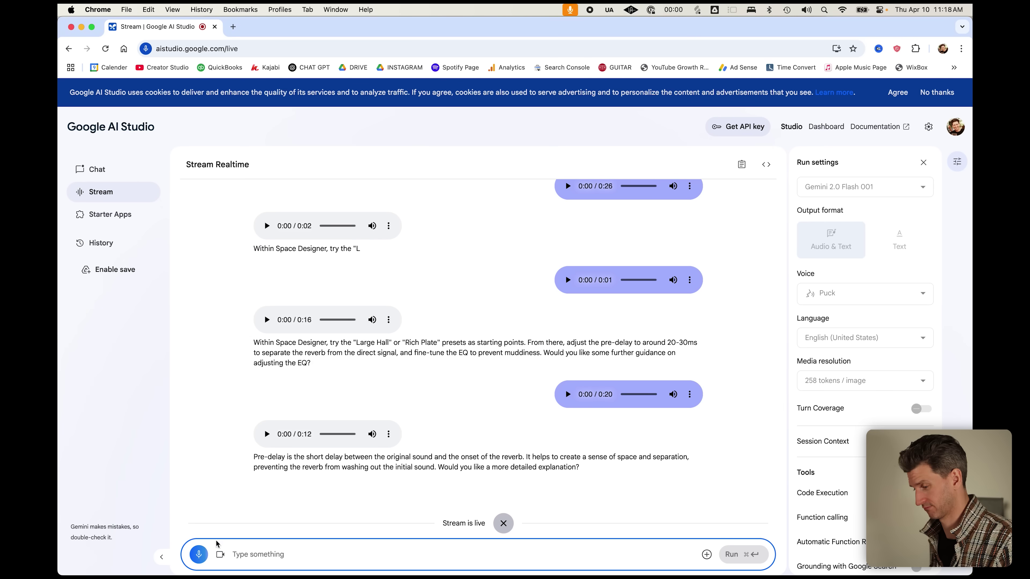
key("super+Tab")
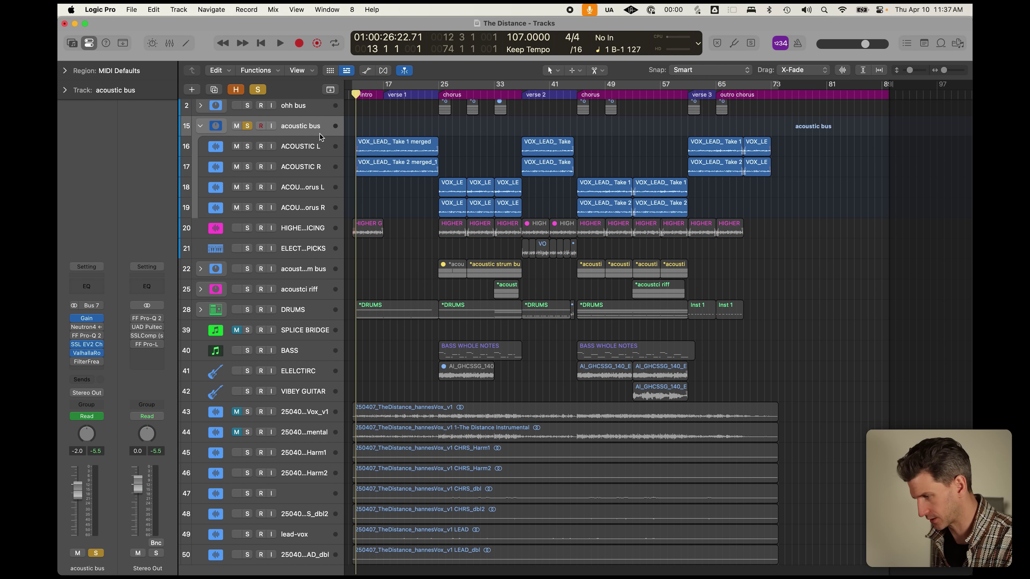
key("space")
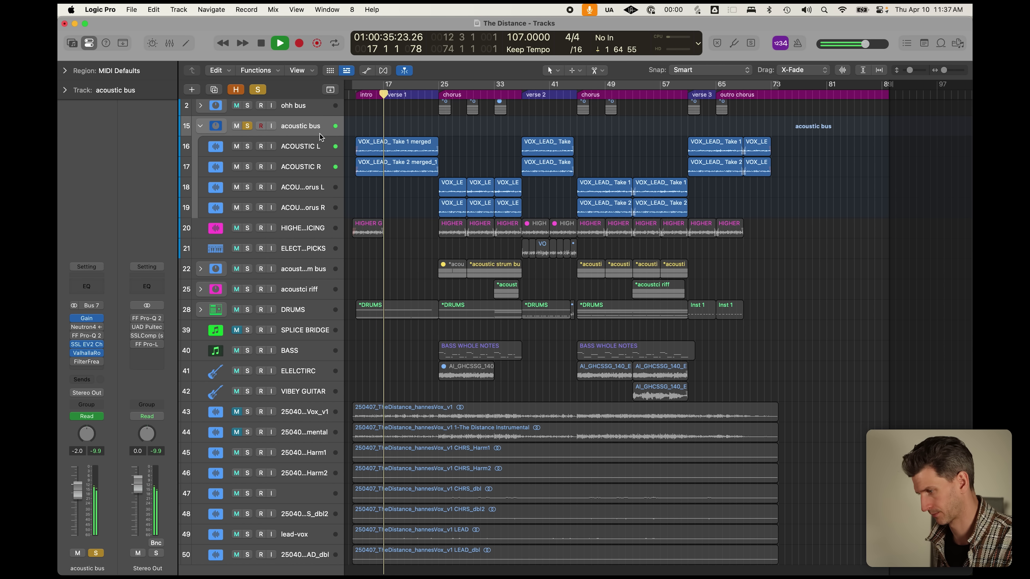
key("space")
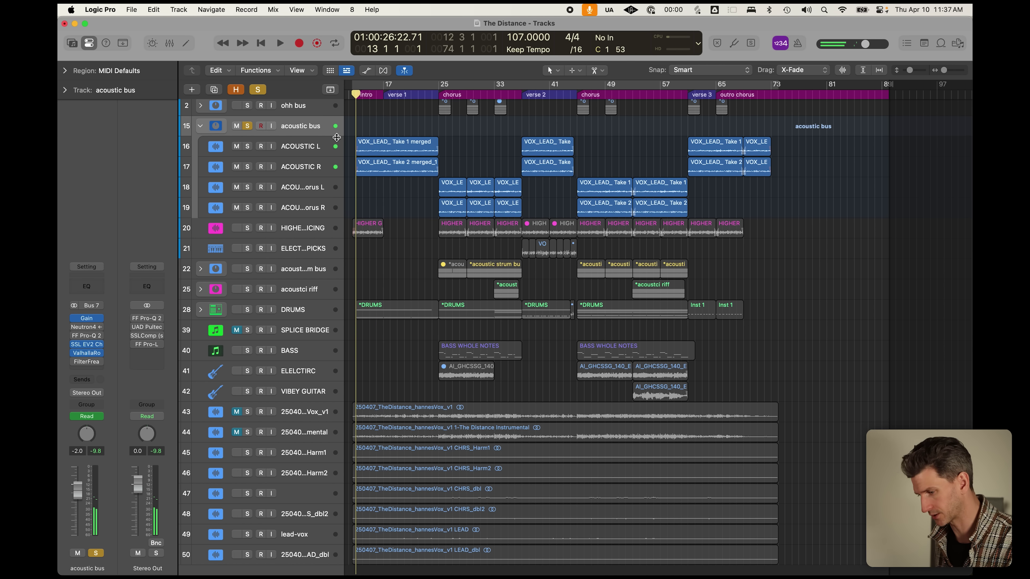
Step: Open Neutron 4 on the acoustic bus and remove its Unmask, Equalizer and Compressor 1 modules
left_click(90, 330)
left_click_drag(757, 35, 537, 44)
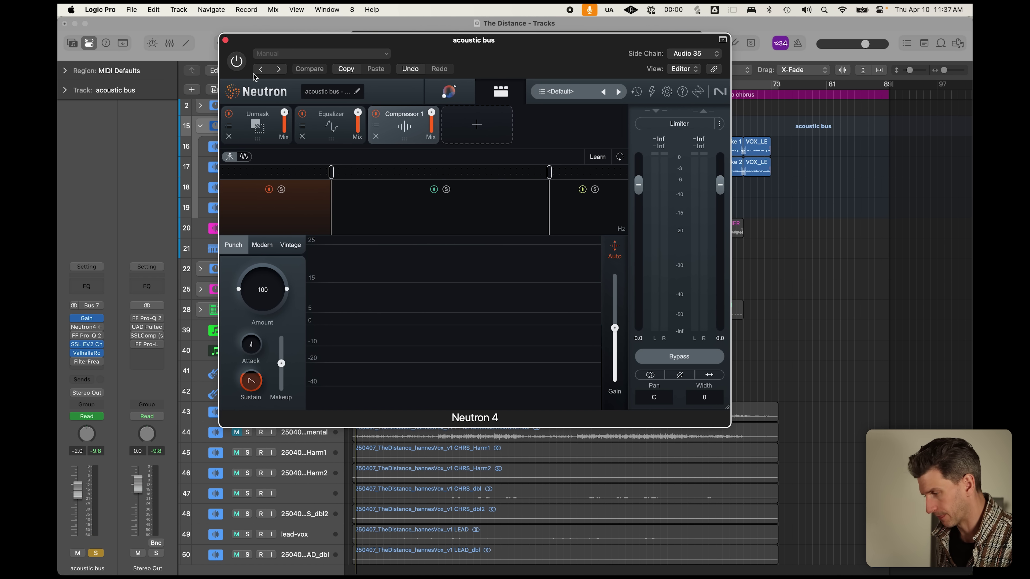
left_click(233, 138)
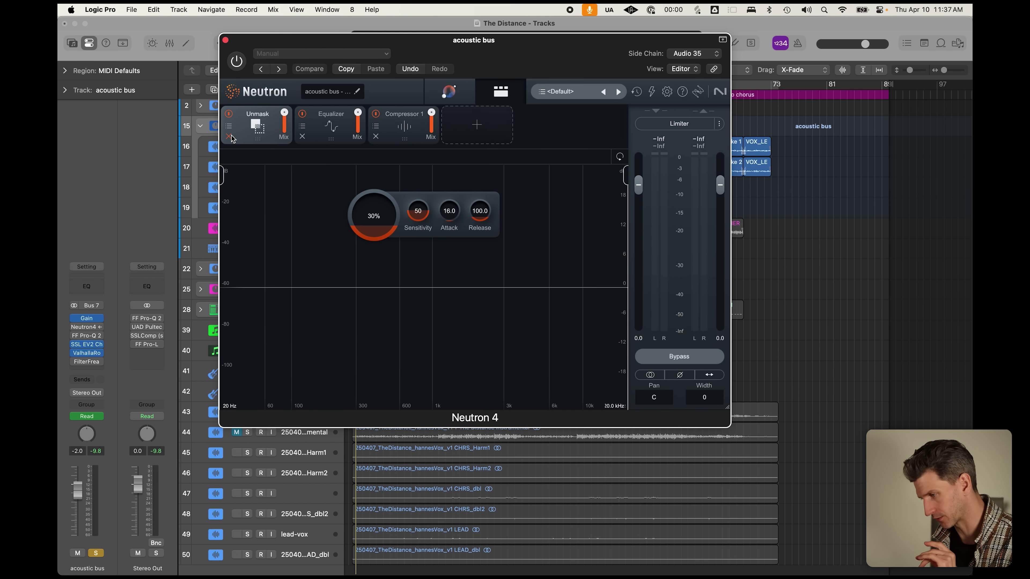
left_click(231, 138)
left_click(231, 138)
left_click(232, 138)
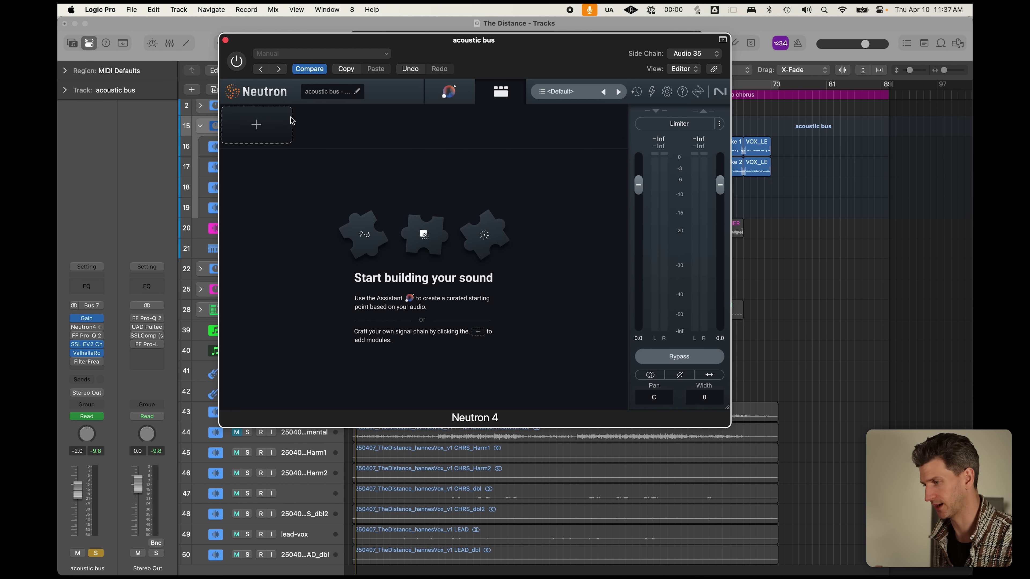
Step: Let Neutron's Assistant relearn the cycled, playing acoustic bus to produce a Guitar Tone Match
left_click(449, 91)
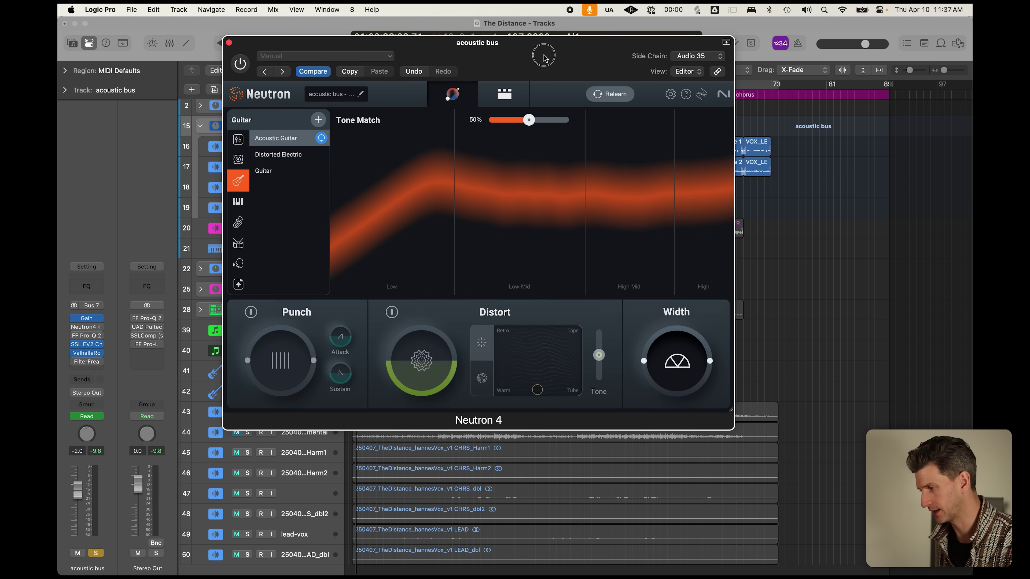
left_click(691, 181)
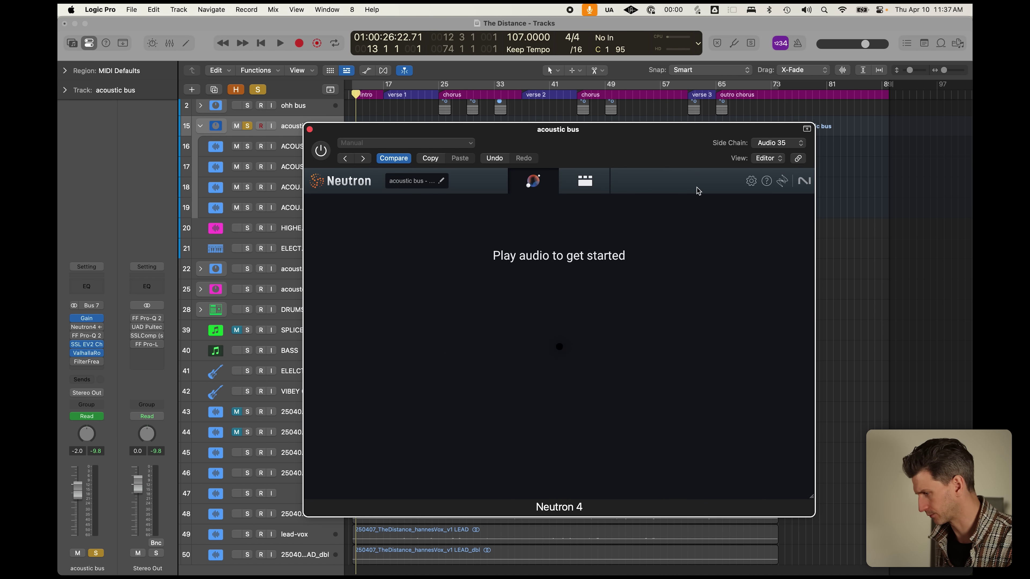
key("c")
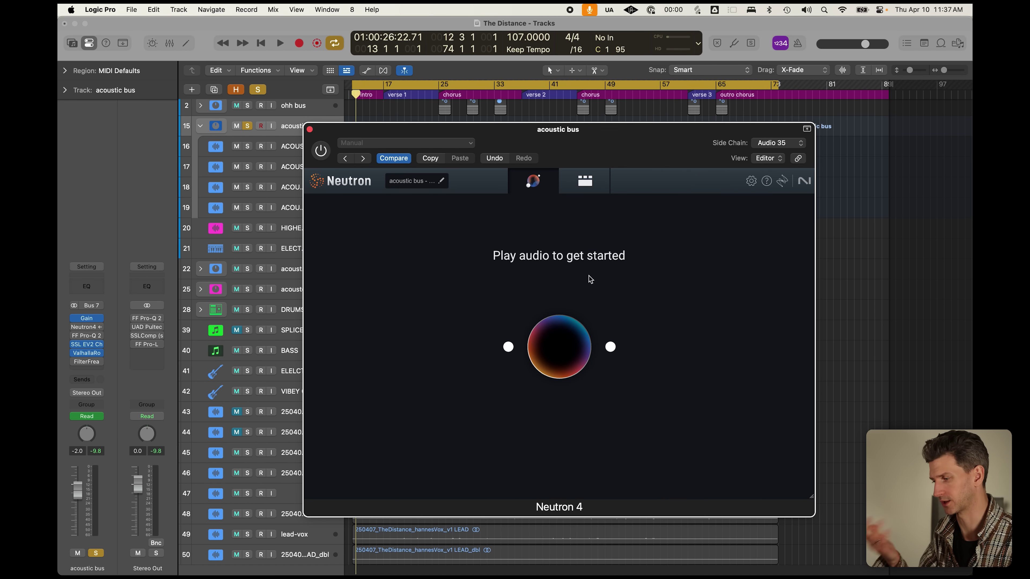
key("space")
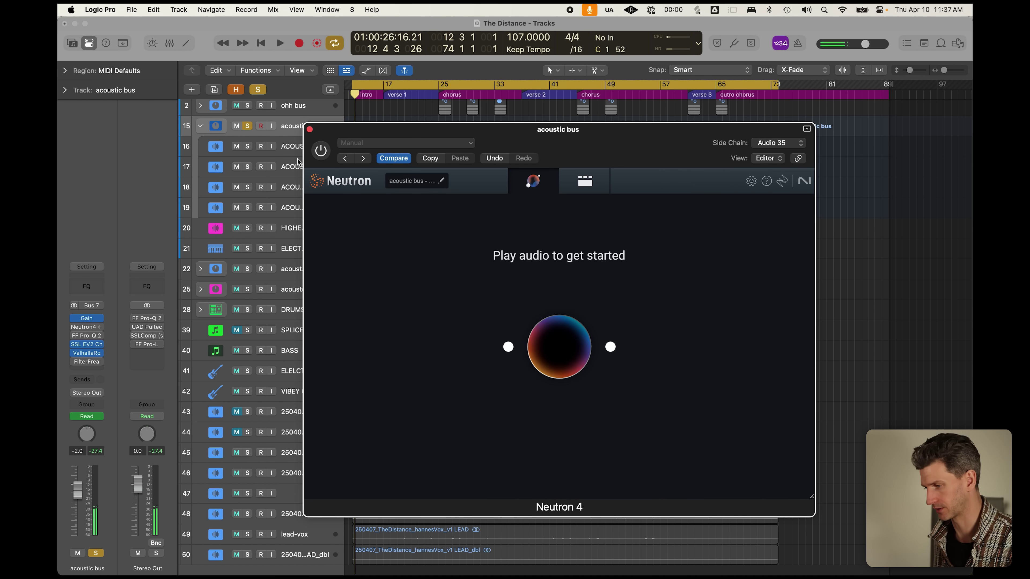
left_click(320, 151)
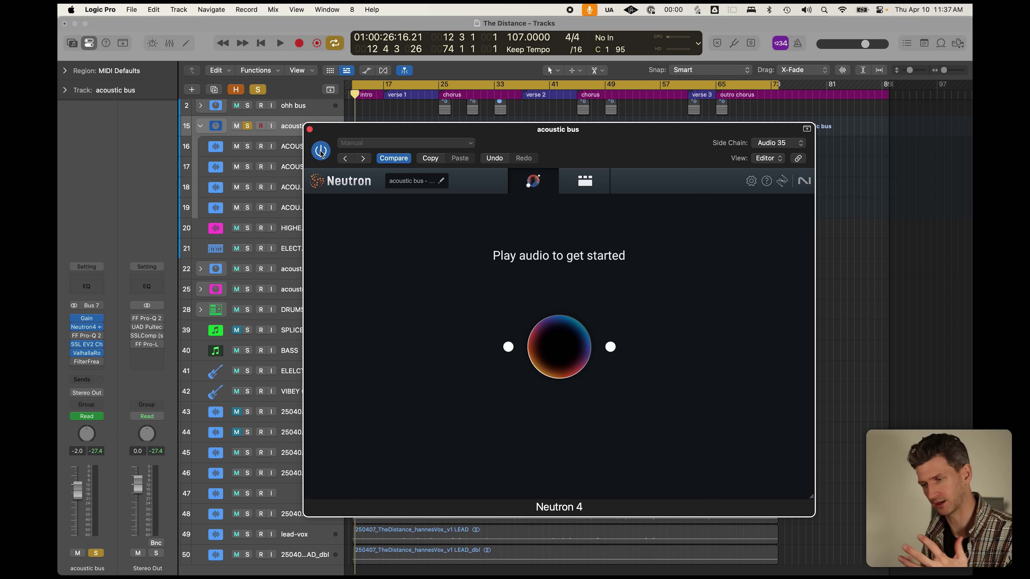
key("space")
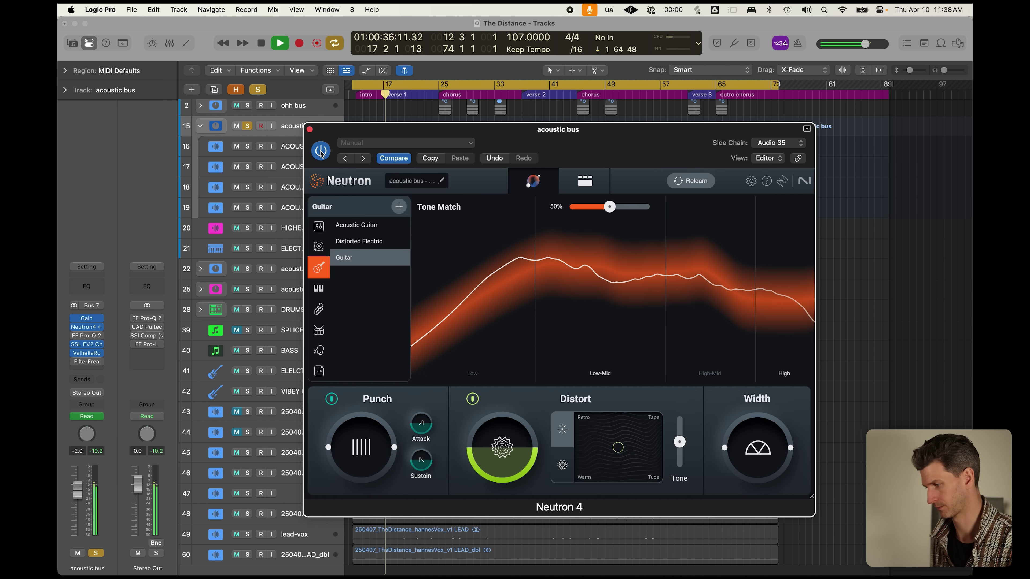
left_click_drag(365, 129, 362, 116)
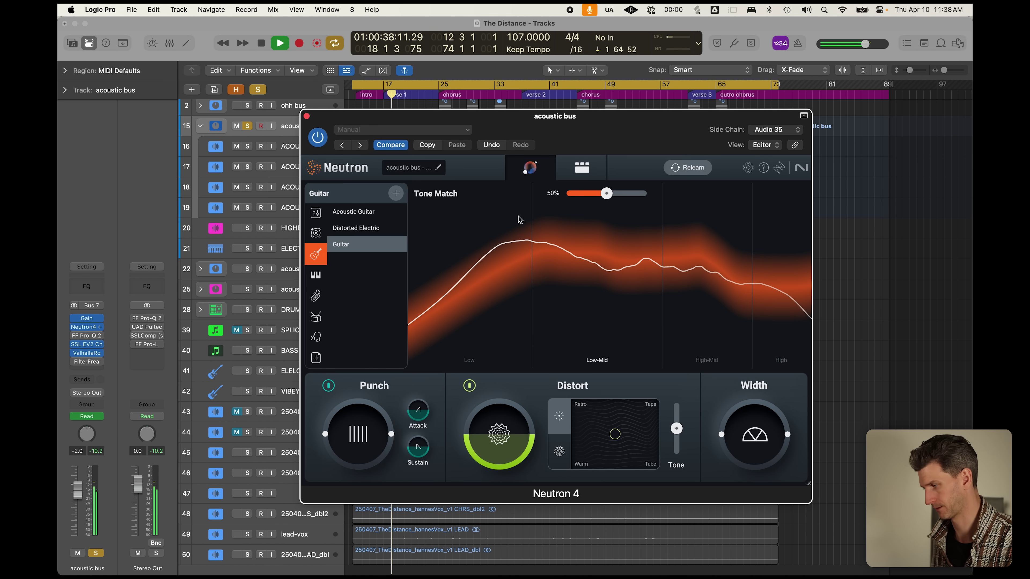
Step: Stop playback, retarget Neutron's Assistant to Acoustic Guitar and view its generated module chain
key("space")
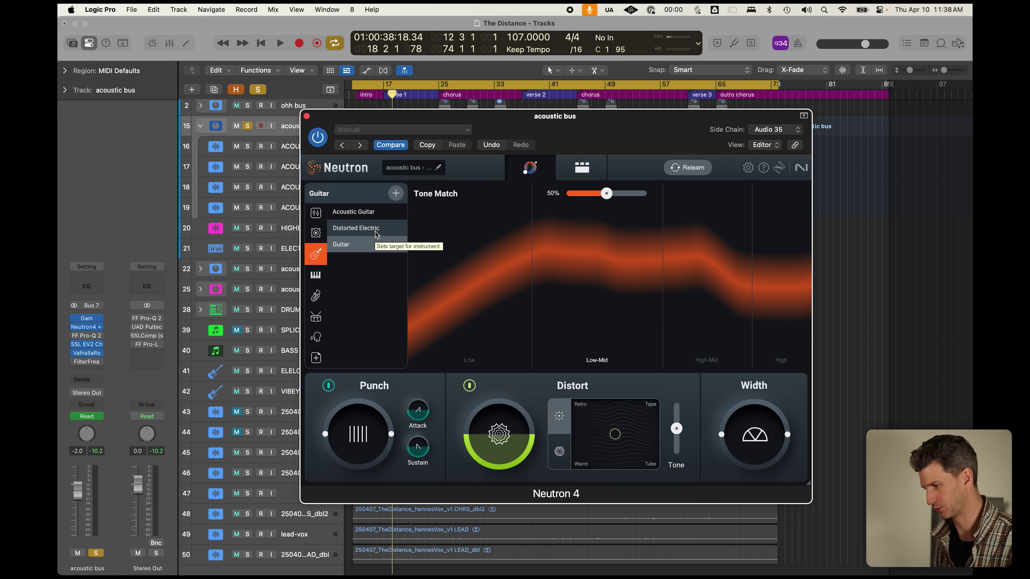
left_click(382, 216)
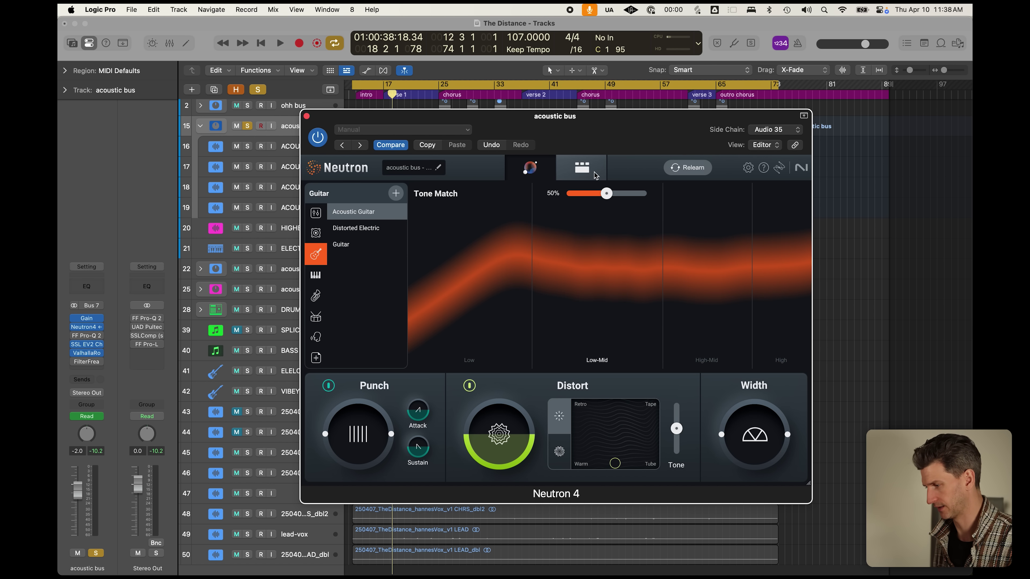
left_click(582, 168)
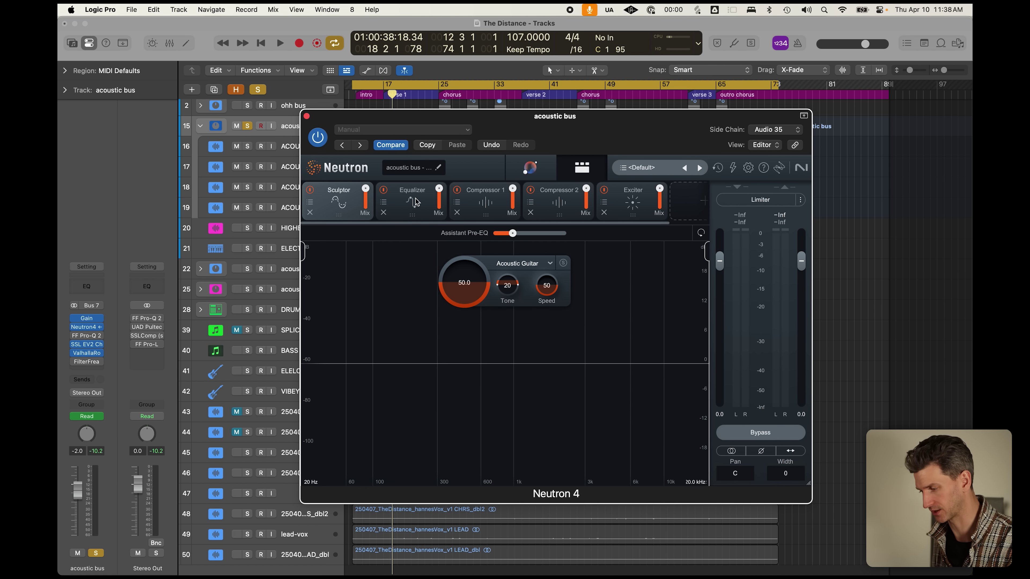
Step: Inspect the Equalizer, both Compressors, Exciter and Sculptor, then return to Equalizer and play the song
left_click(417, 206)
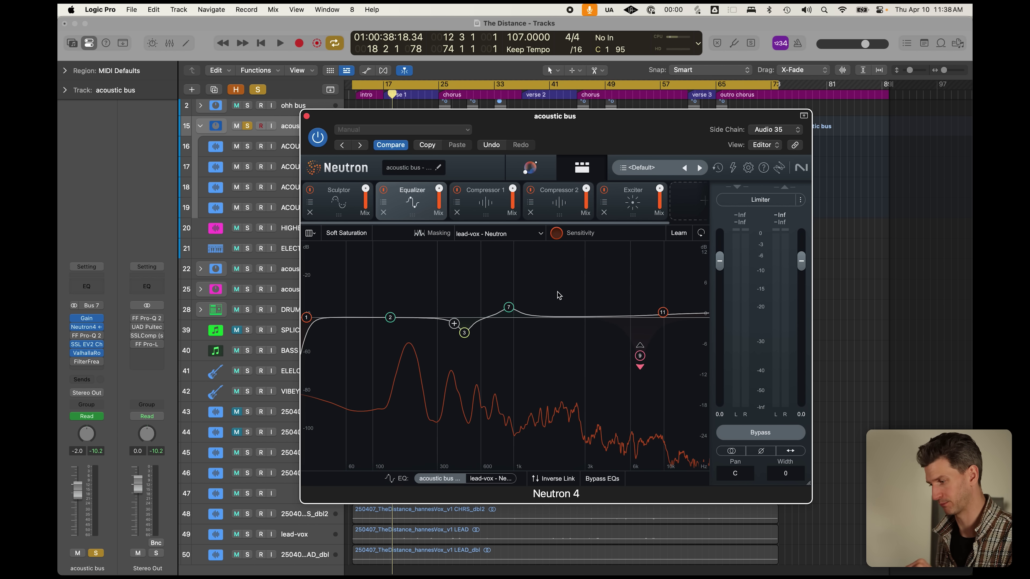
left_click(489, 211)
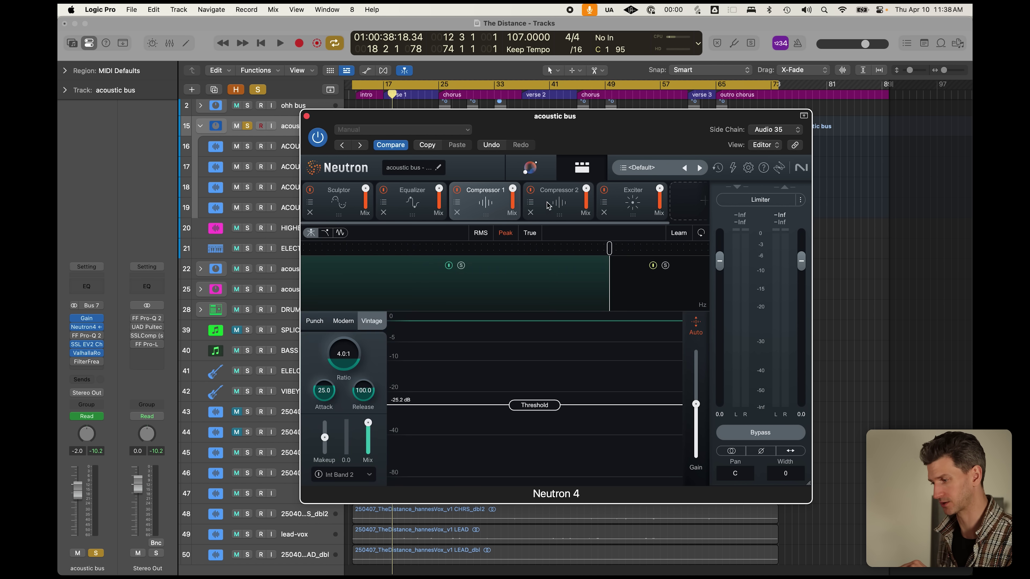
left_click(546, 207)
left_click(496, 205)
left_click(628, 205)
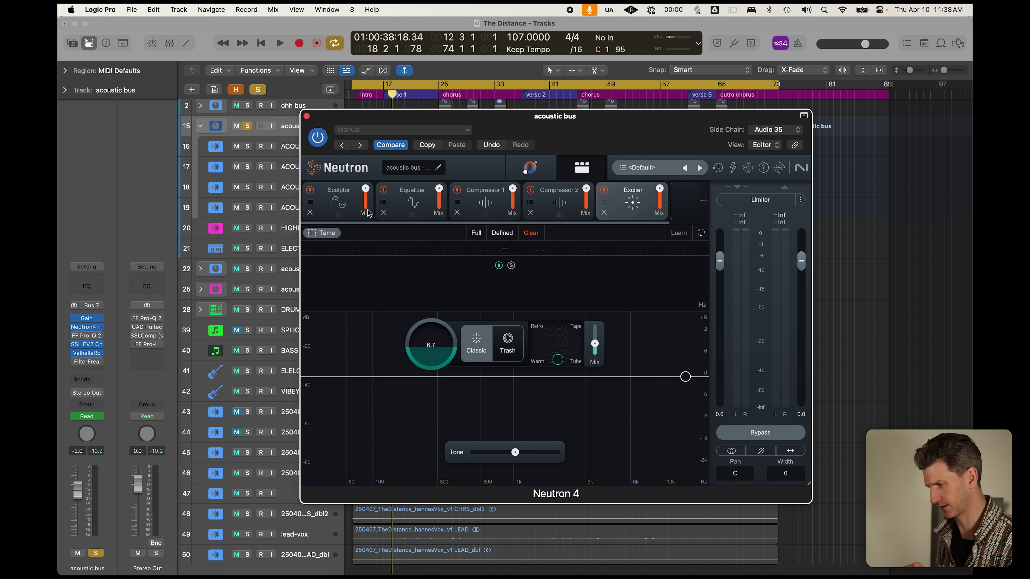
left_click(340, 205)
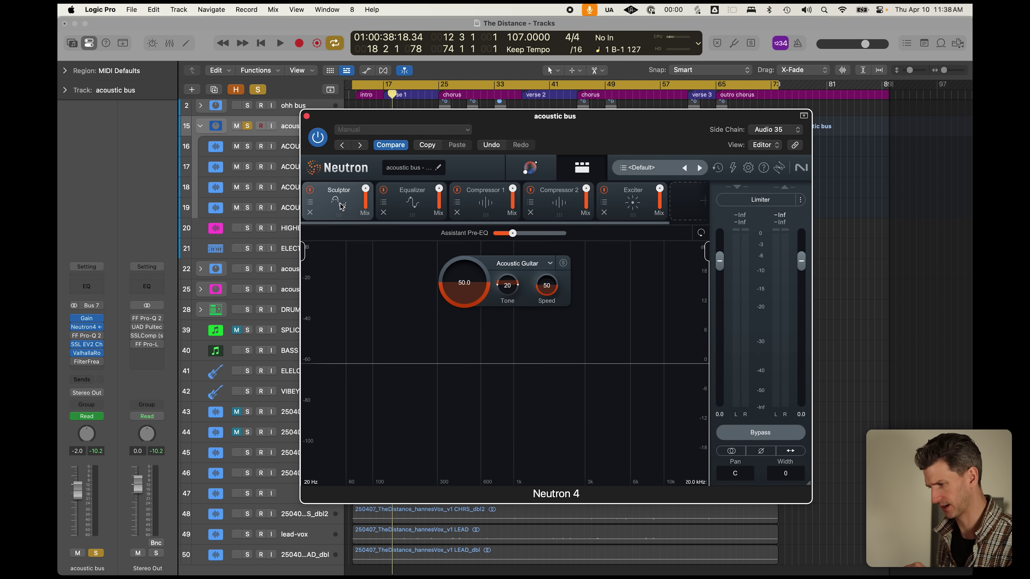
left_click(416, 208)
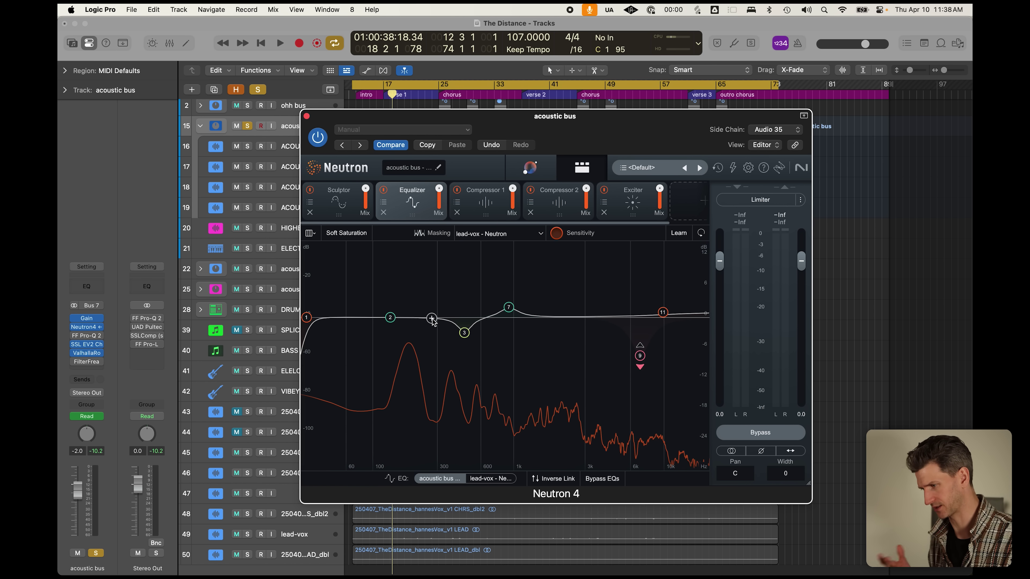
key("space")
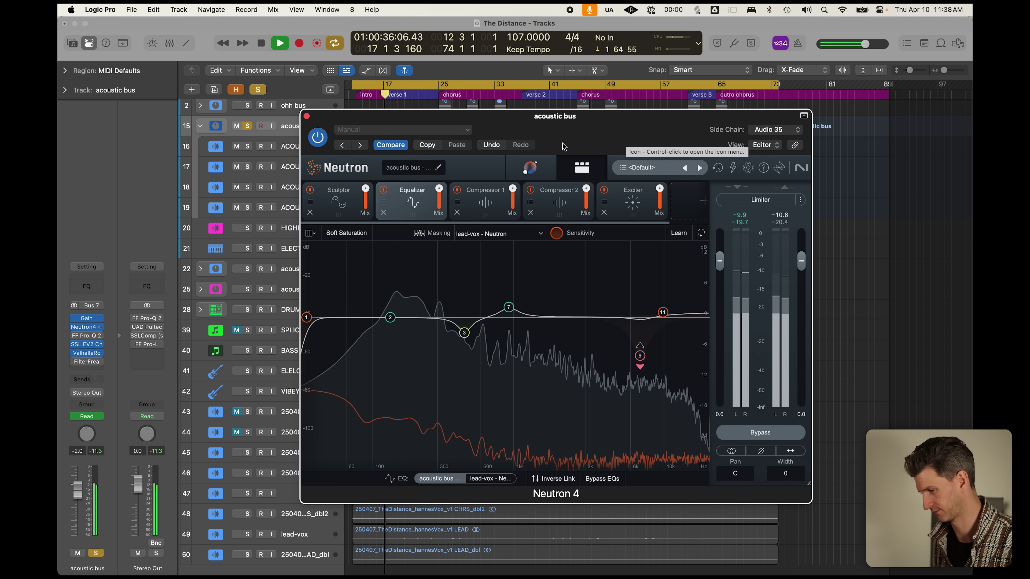
key("space")
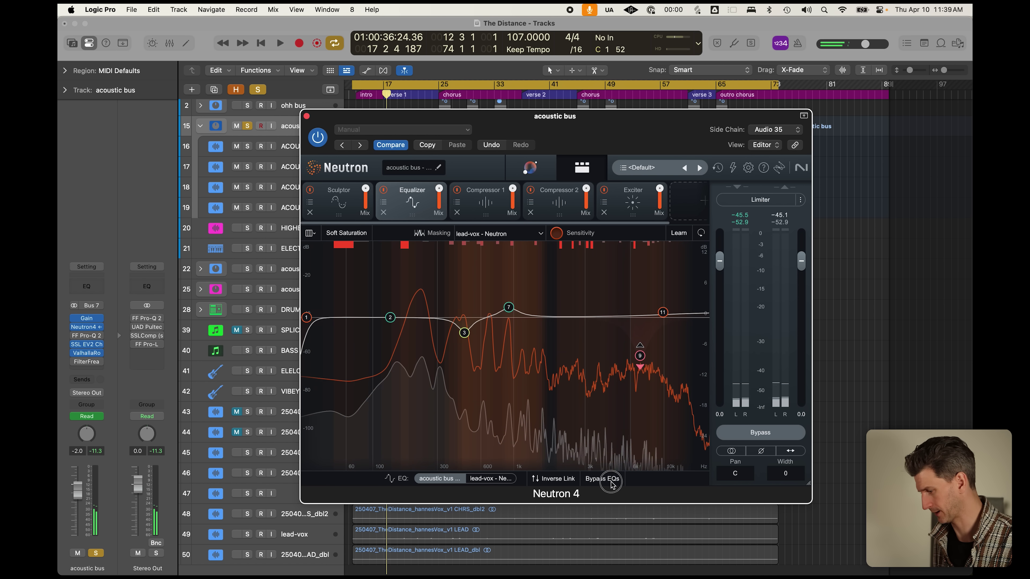
left_click(74, 328)
key("space")
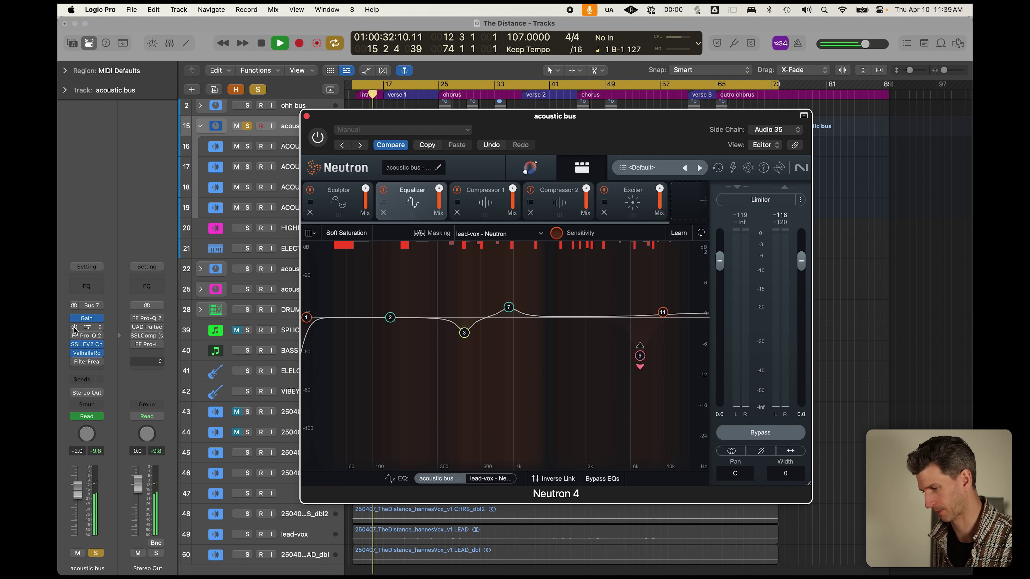
left_click(74, 329)
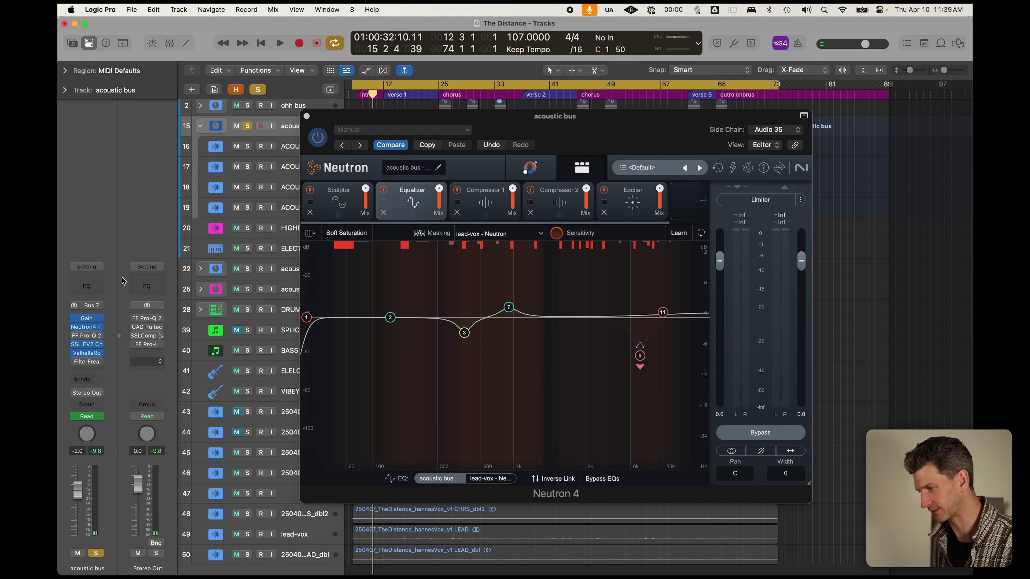
key("space")
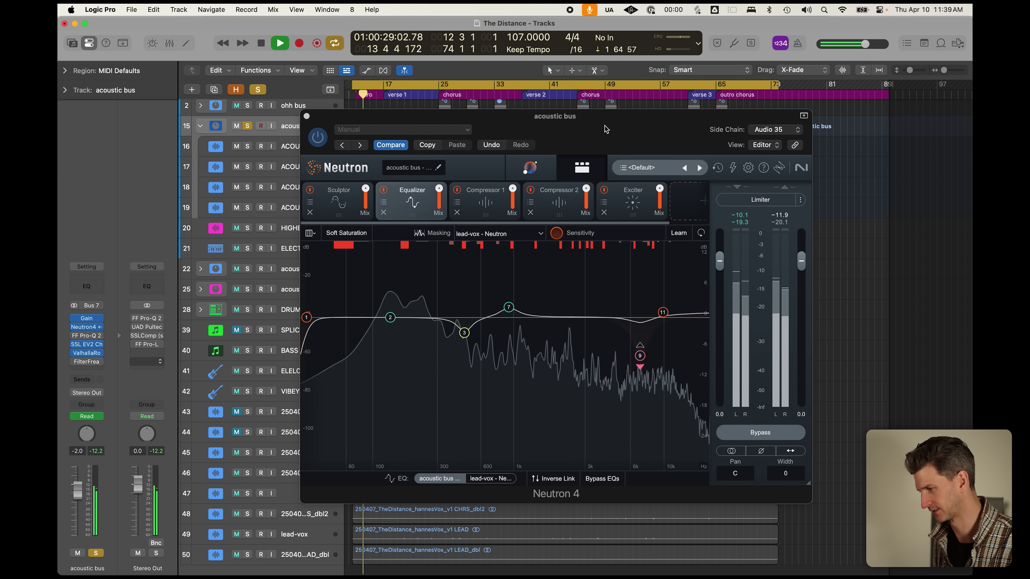
left_click(544, 257)
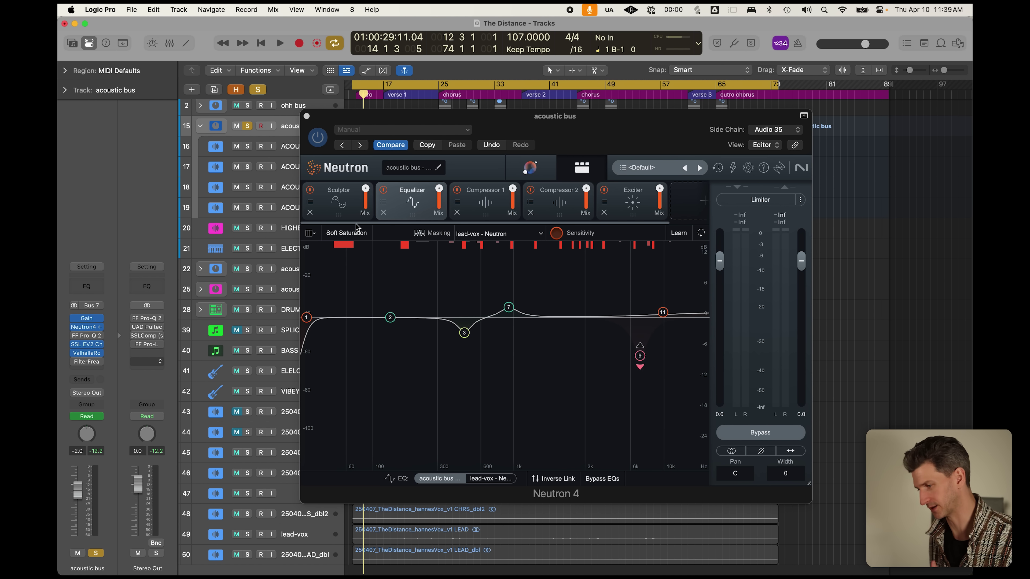
Step: Switch between Sculptor and Equalizer, settling on the Equalizer's masking curve against lead-vox
left_click(354, 216)
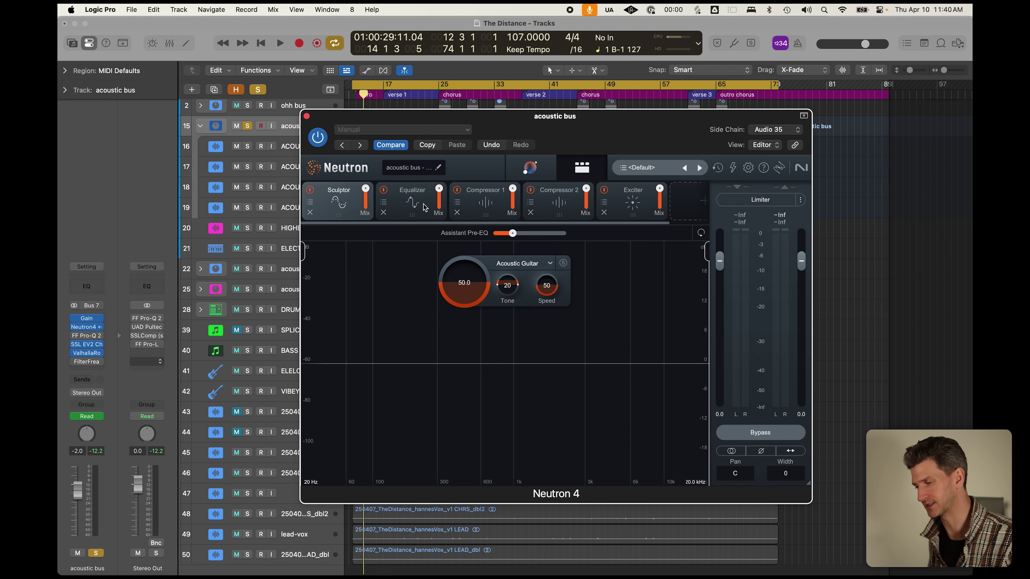
left_click(421, 207)
left_click(354, 199)
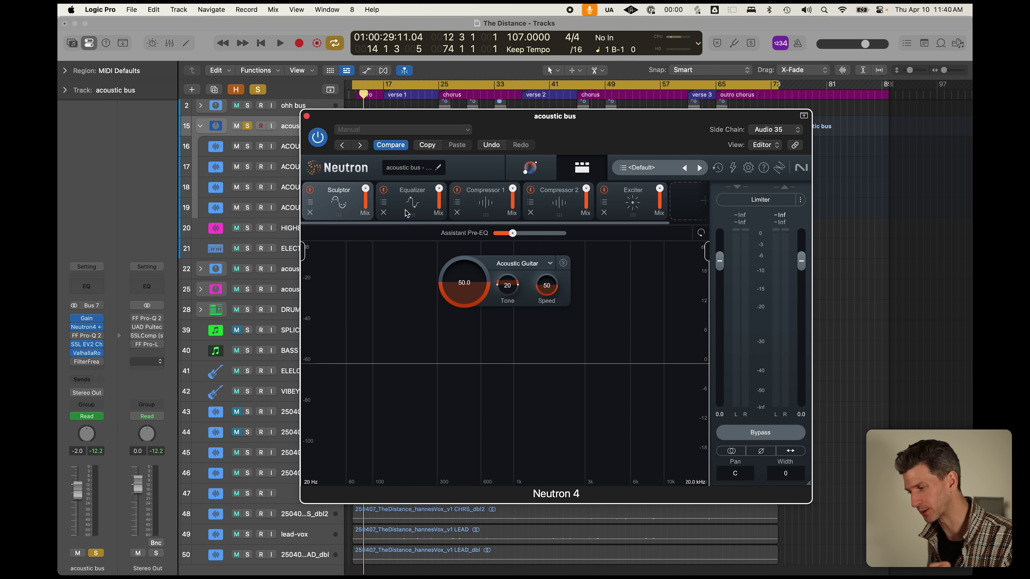
left_click(406, 213)
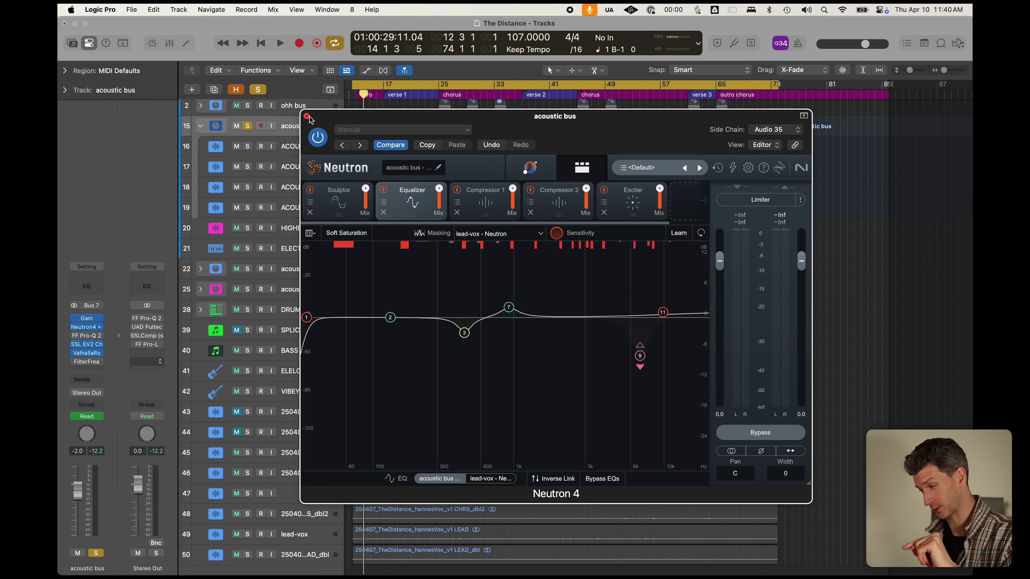
left_click_drag(583, 140, 619, 140)
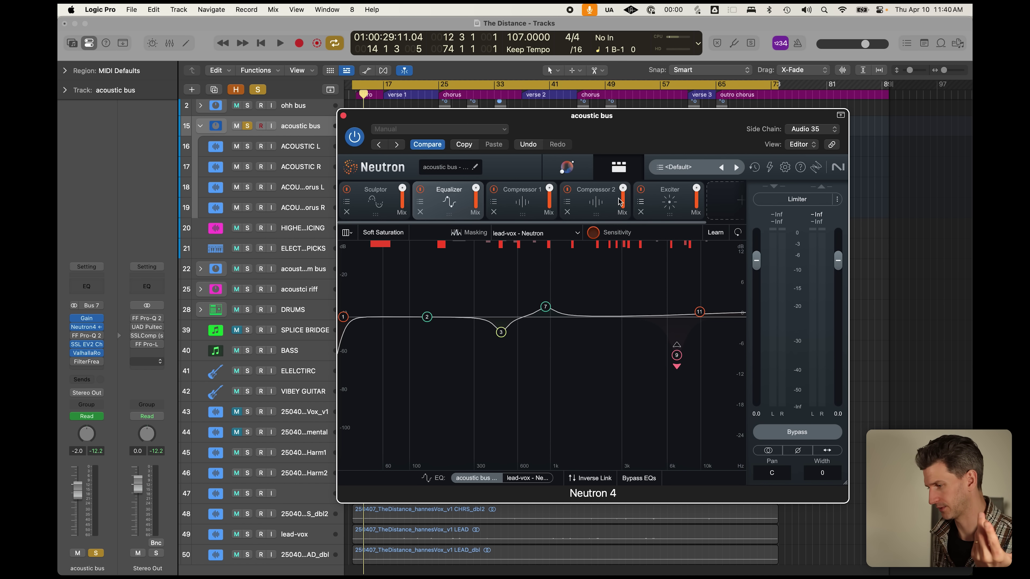
Step: Remove the Sculptor, Equalizer, Compressor and Exciter modules, leaving Neutron's chain empty
left_click(347, 212)
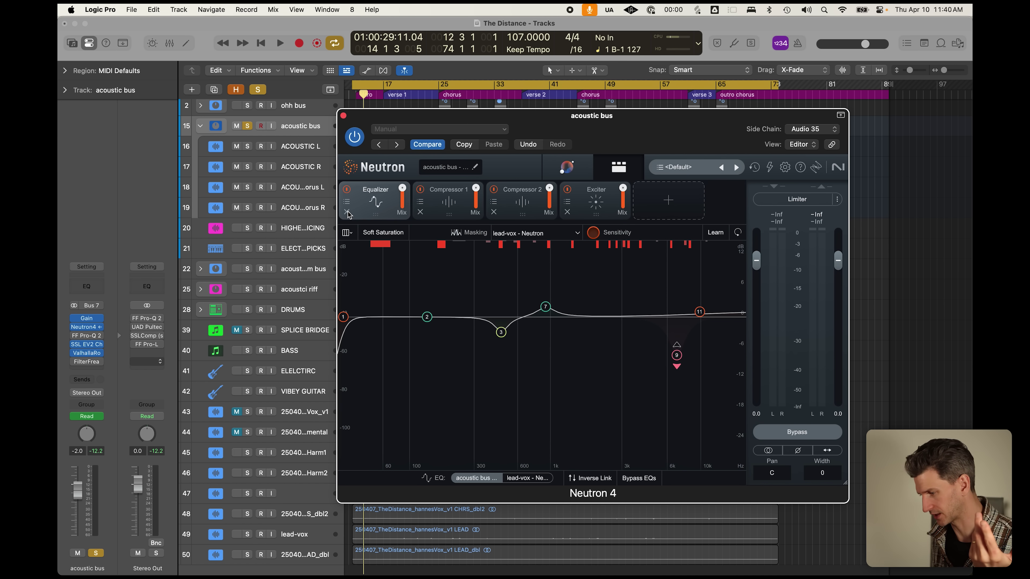
left_click(347, 211)
left_click(347, 212)
left_click(347, 212)
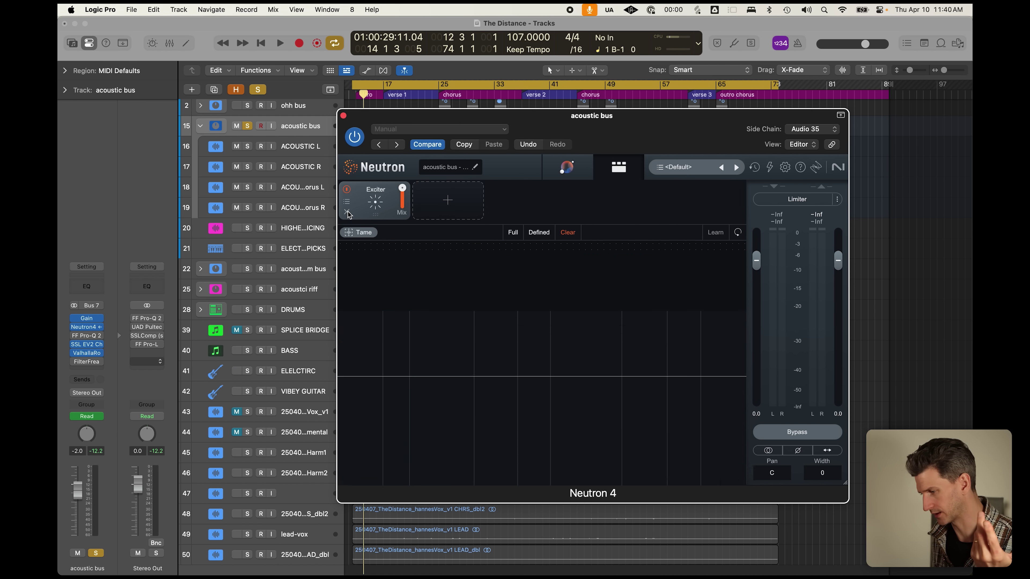
left_click(348, 212)
Step: Add a single Unmask module to the empty Neutron chain
left_click(381, 200)
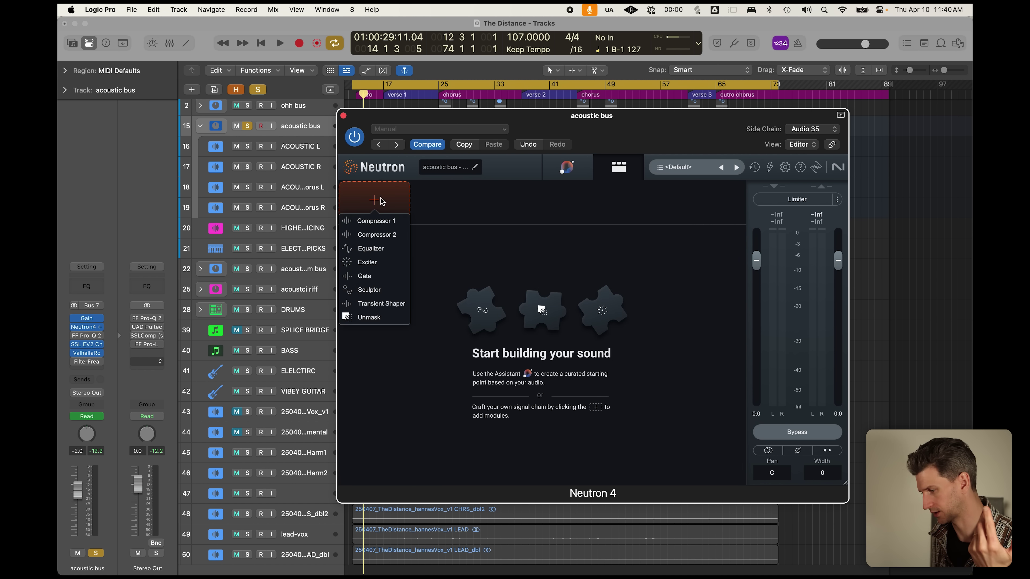
left_click(368, 318)
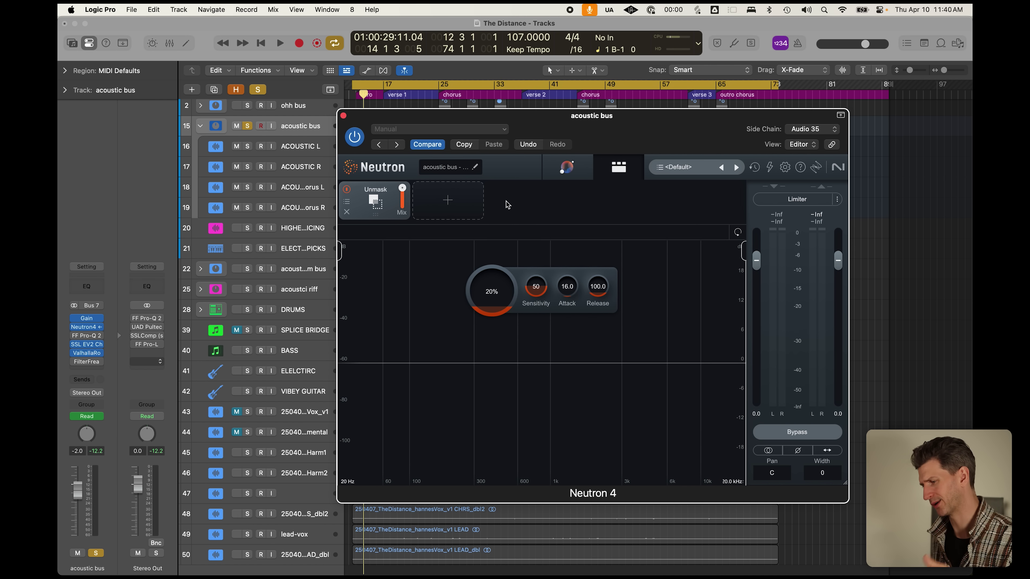
left_click_drag(572, 122, 582, 117)
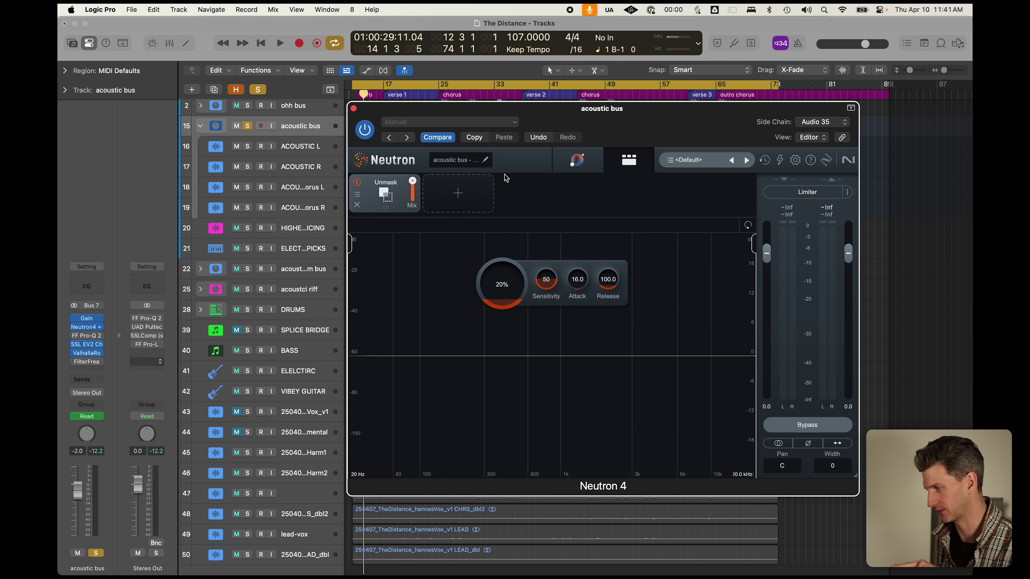
Step: Keep lead-vox as Unmask's side-chain source and drag the amount to full, then down to 12%
left_click(829, 122)
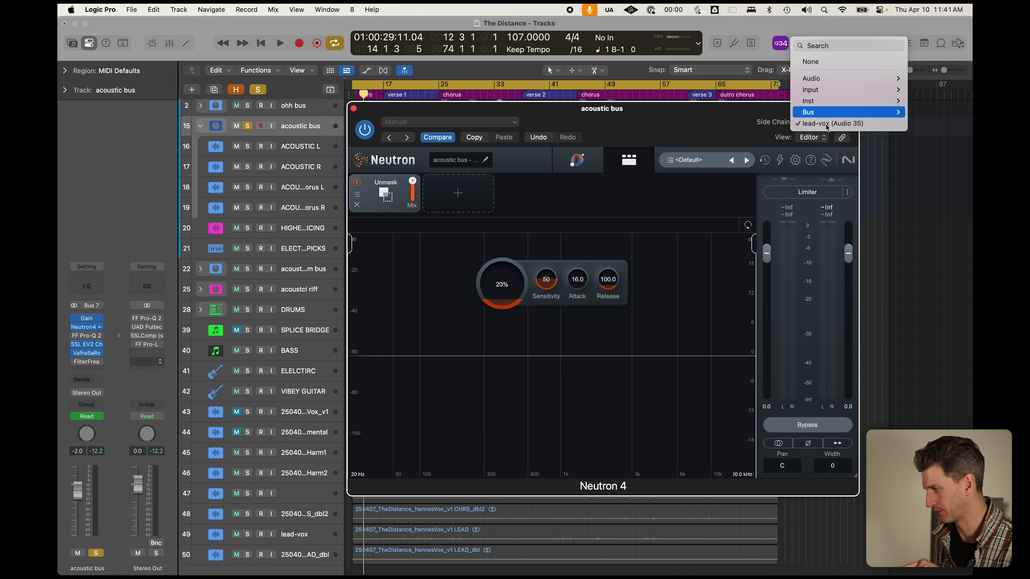
left_click(827, 124)
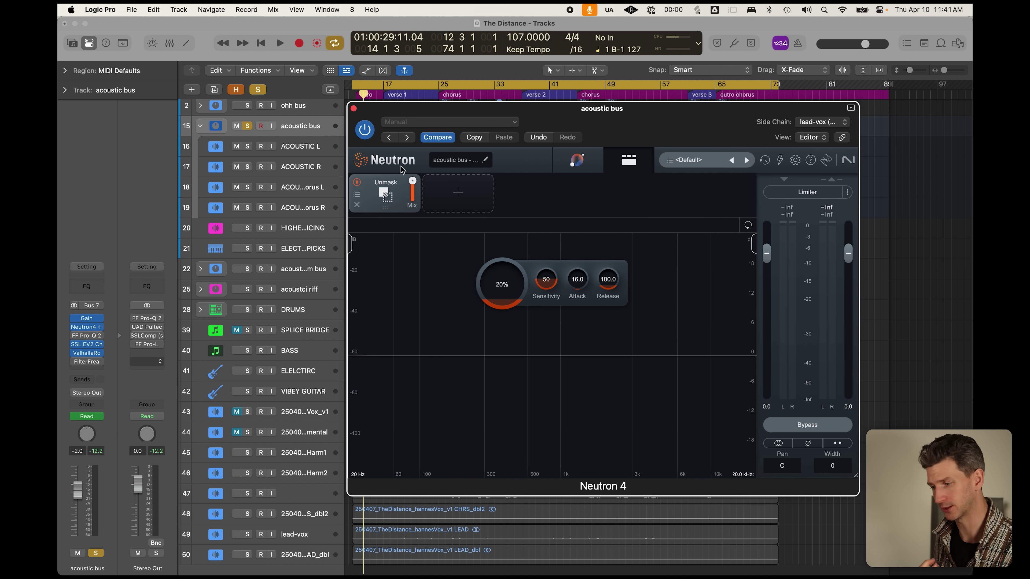
left_click_drag(514, 300, 516, 187)
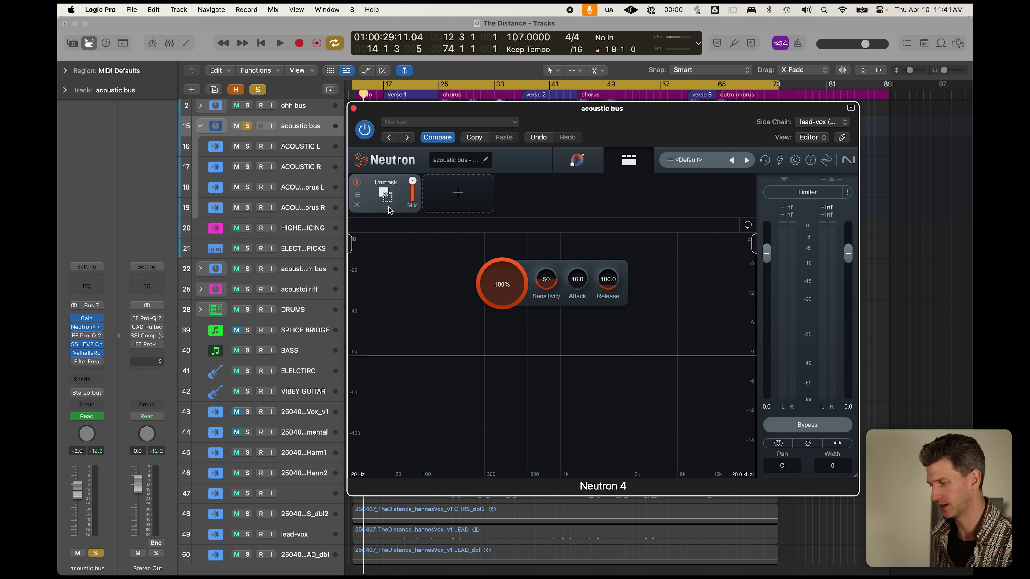
left_click_drag(489, 272, 511, 382)
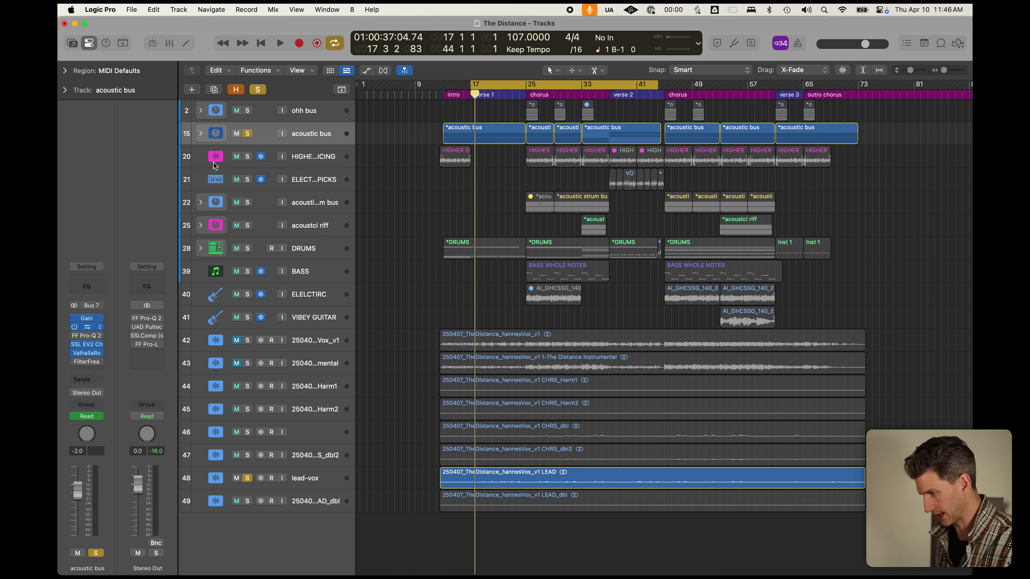
Step: Reopen Neutron and audition the acoustic bus with Unmask at 12%, then at nearly 100%
key("super+z")
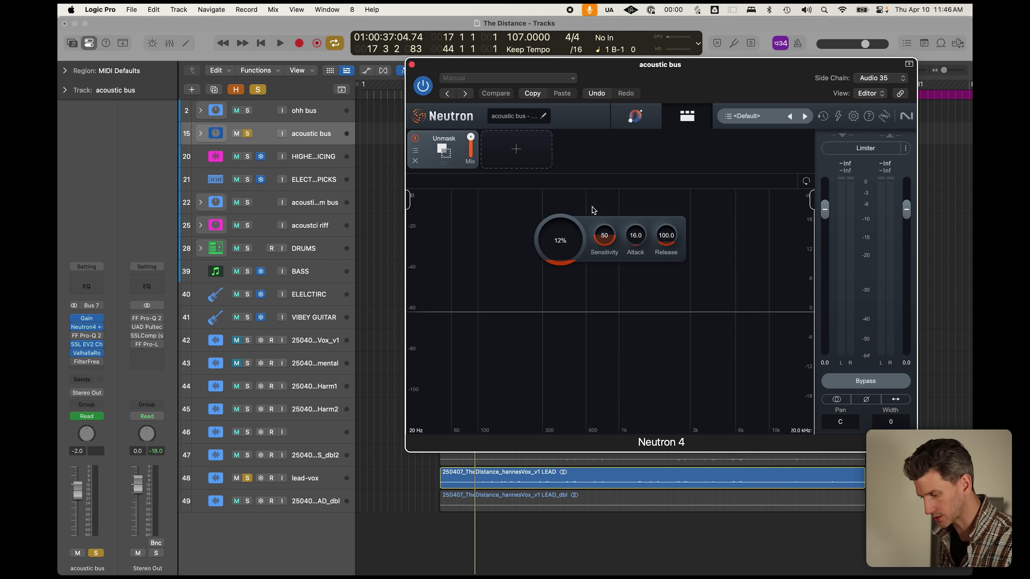
key("space")
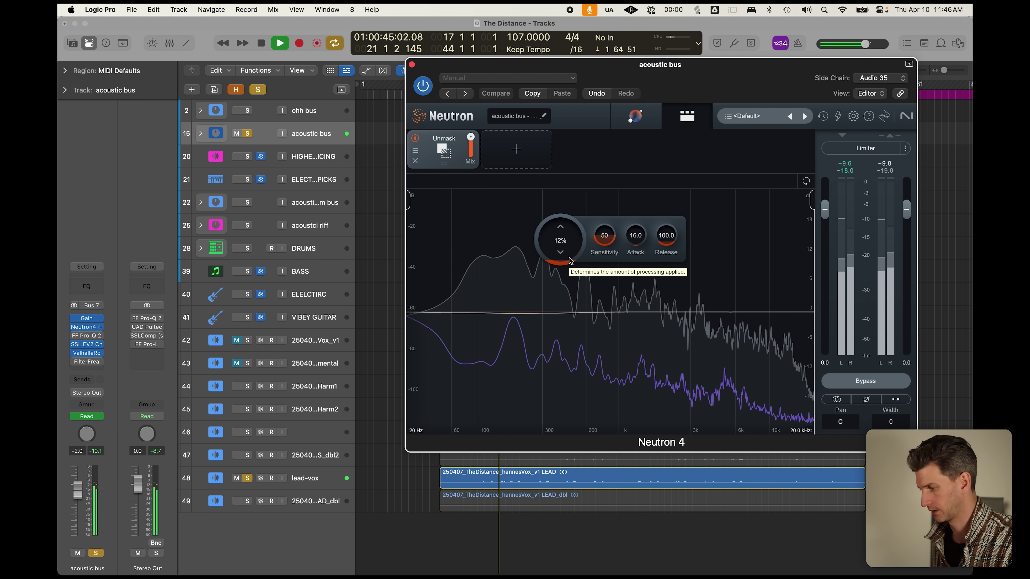
key("space")
left_click_drag(566, 260, 584, 130)
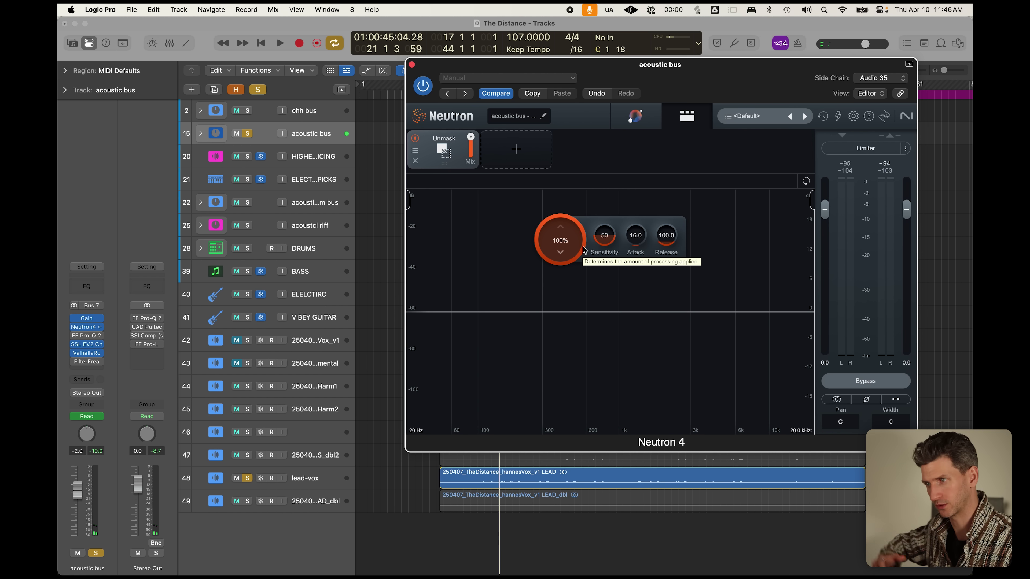
key("space")
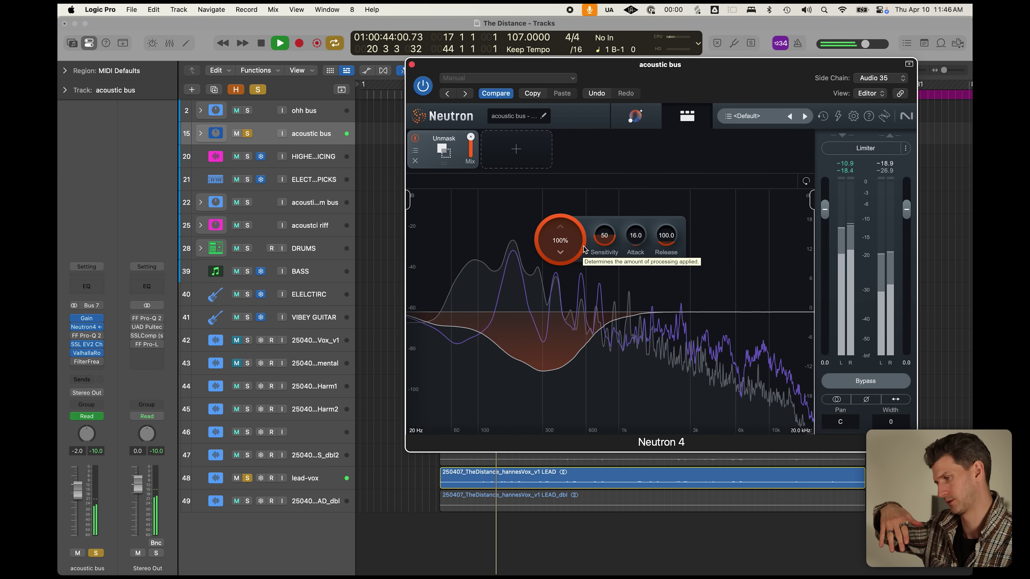
key("space")
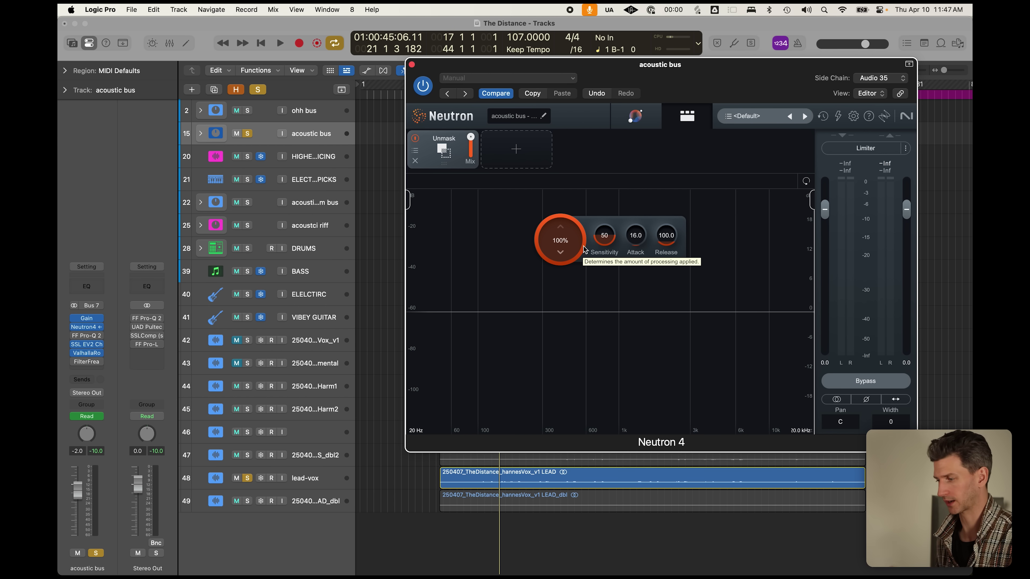
Step: Lower the Unmask amount to about 39% and move the Neutron window aside
left_click_drag(557, 219, 571, 274)
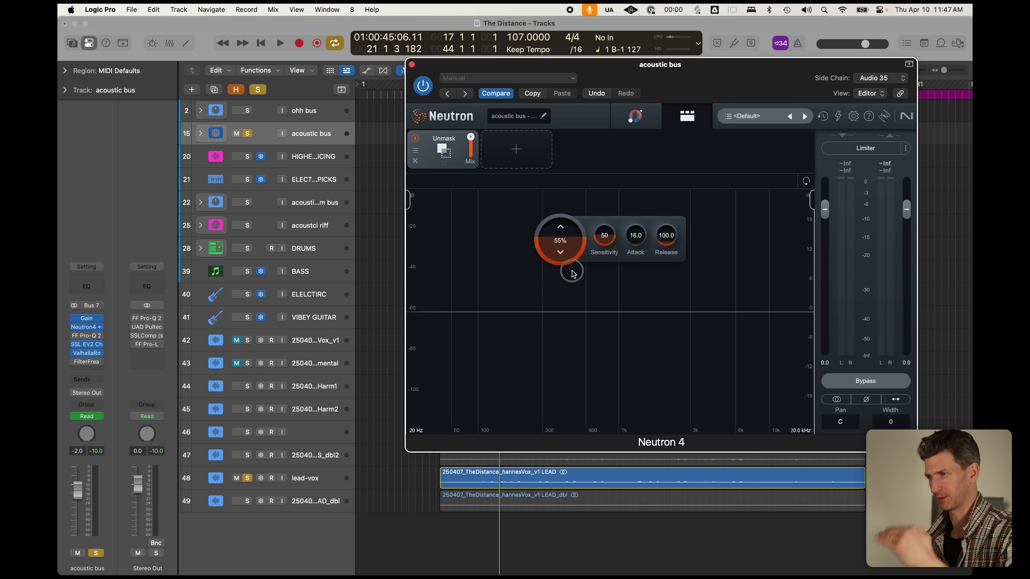
left_click_drag(571, 274, 576, 288)
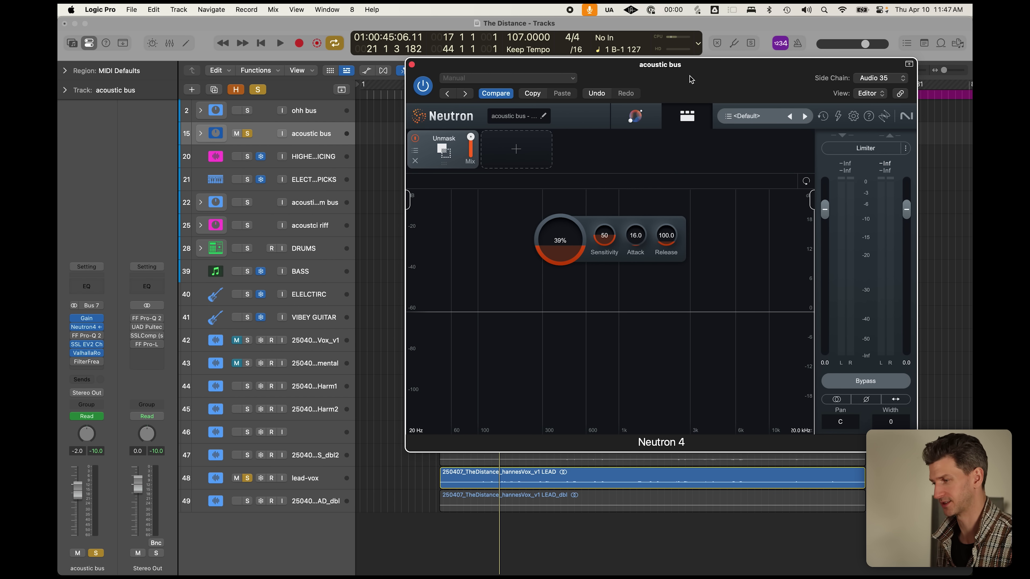
left_click_drag(692, 79, 647, 114)
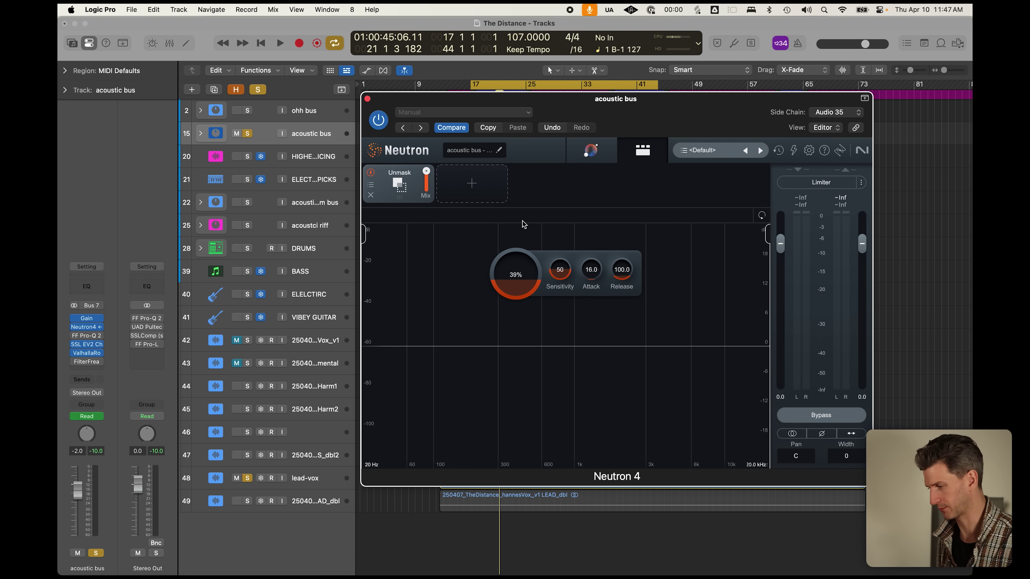
Step: While playing, set Unmask amount to 26% and Sensitivity to 38, then close Neutron and stop
key("space")
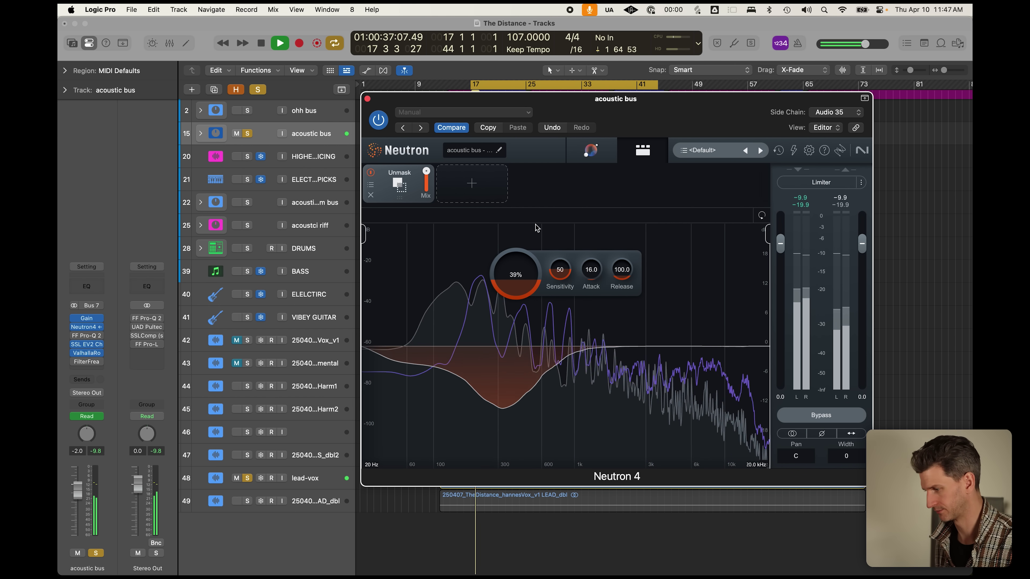
left_click_drag(530, 277, 541, 302)
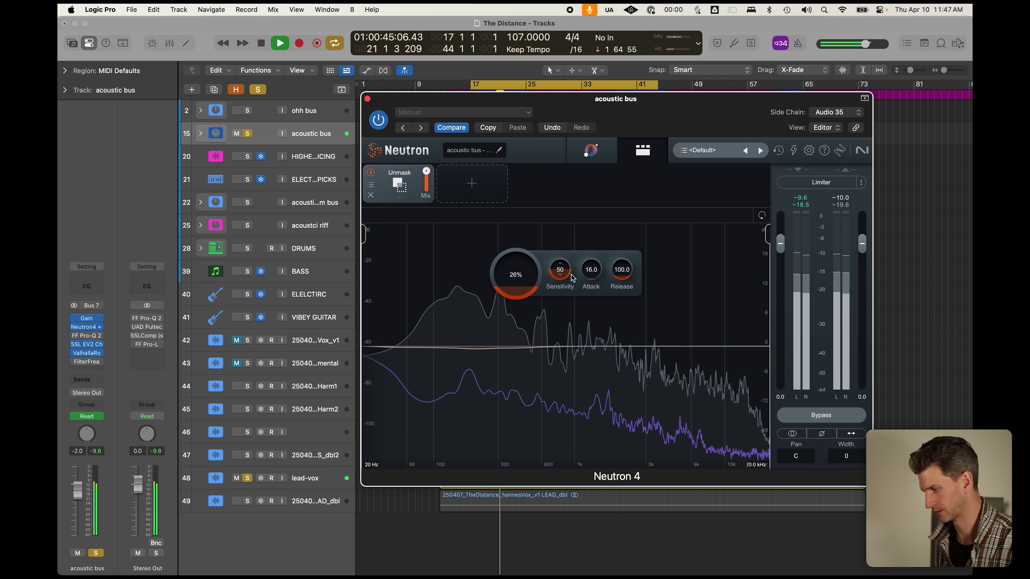
left_click_drag(568, 280, 571, 291)
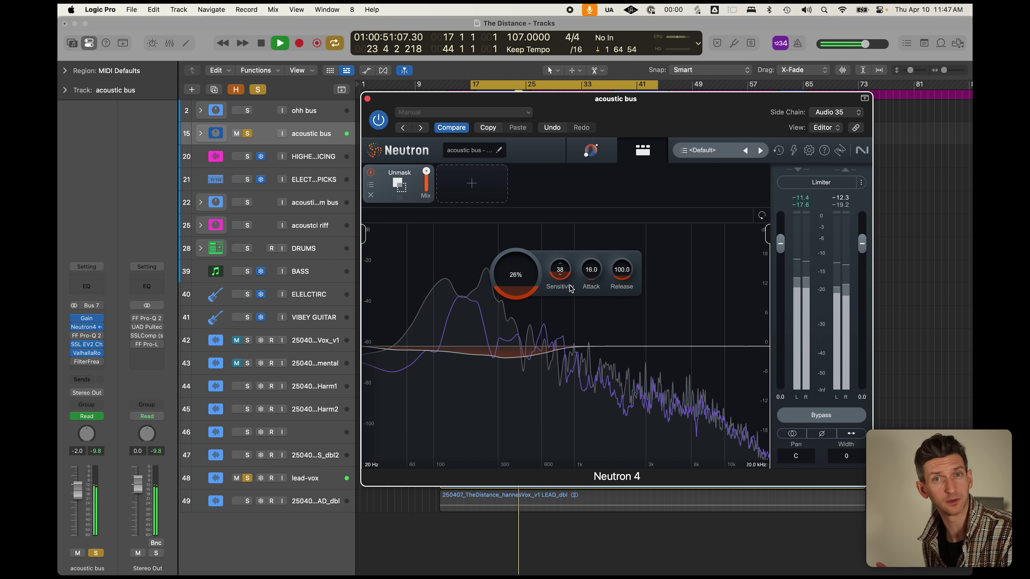
key("space")
key("super+w")
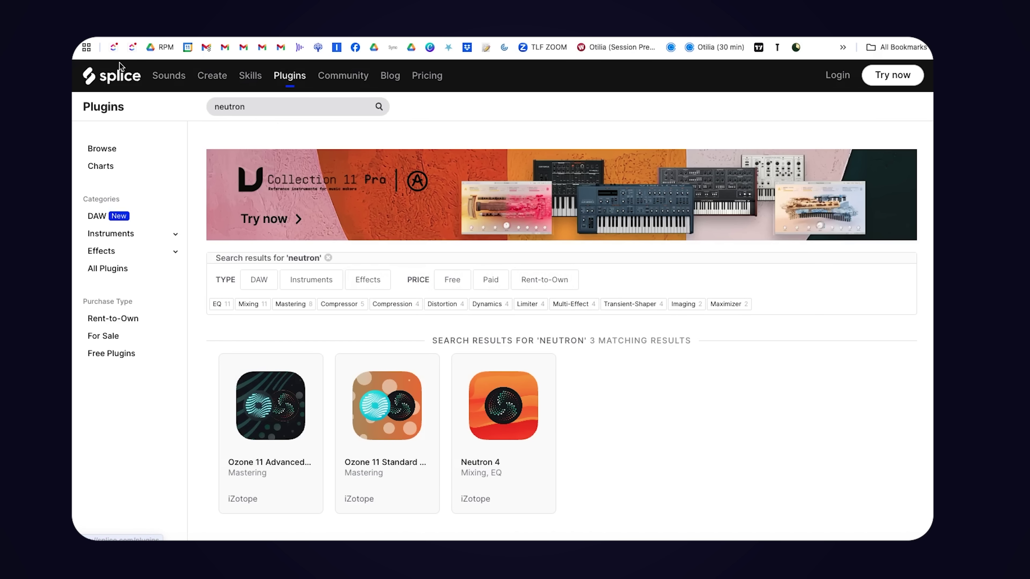
Step: Open the Neutron 4 card from Splice's 'neutron' search results
left_click(503, 407)
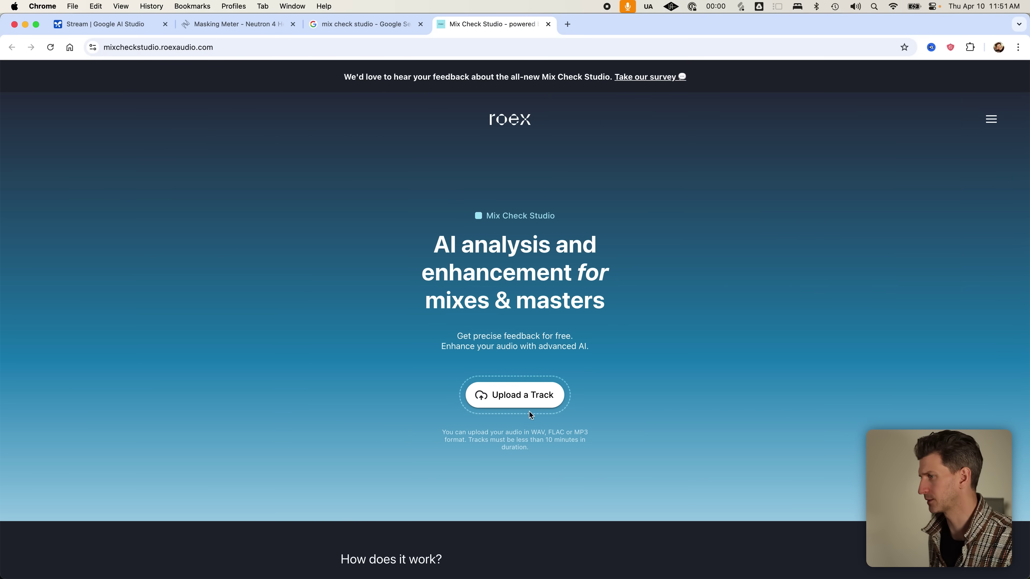
Step: Upload Alive Jan 16th.mp3 from the demos folder to Mix Check Studio
left_click(544, 396)
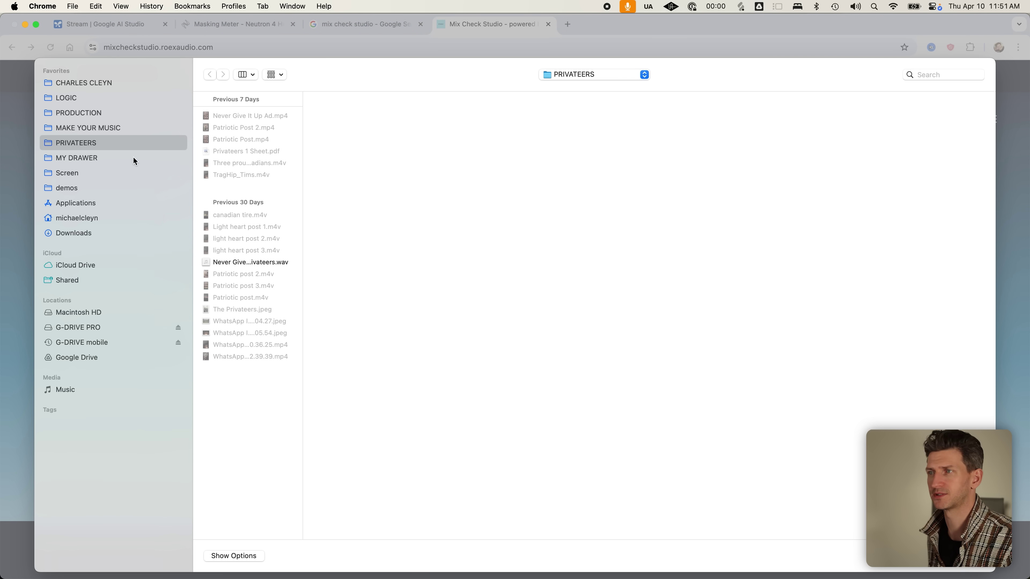
left_click(154, 188)
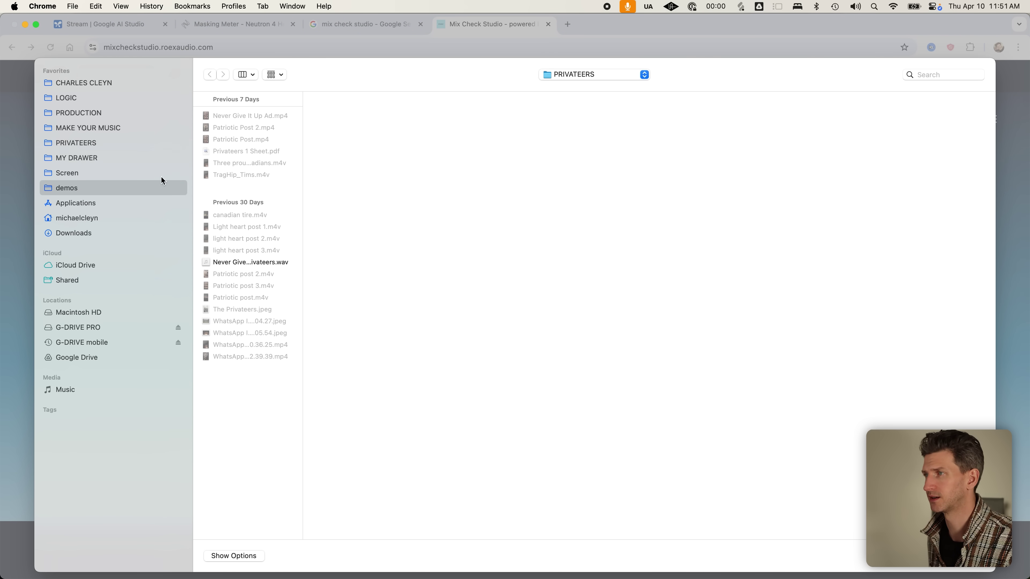
left_click(235, 128)
double_click(235, 128)
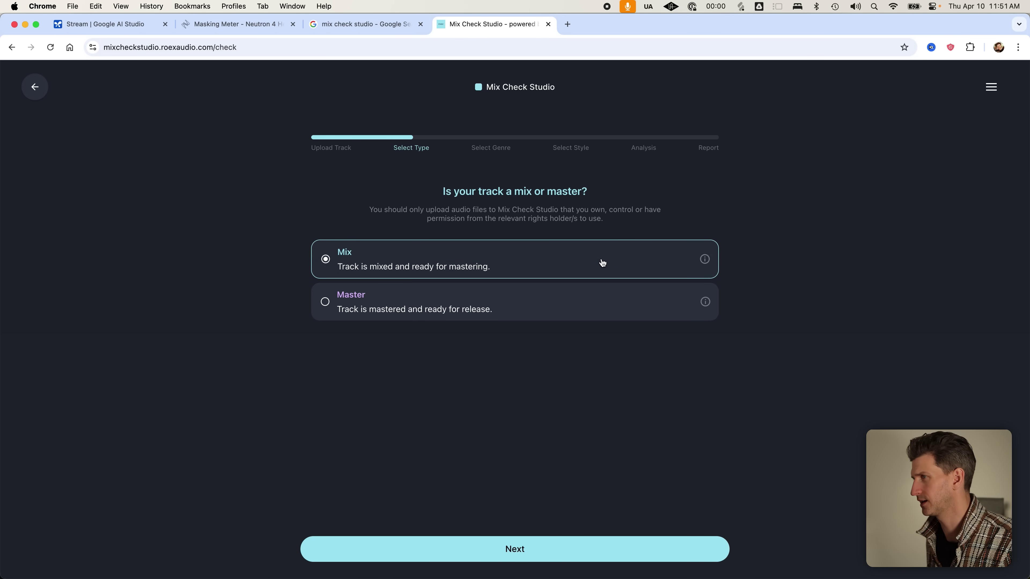
Step: Keep the track marked as a Mix and choose Acoustic as its genre
left_click(551, 307)
left_click(547, 267)
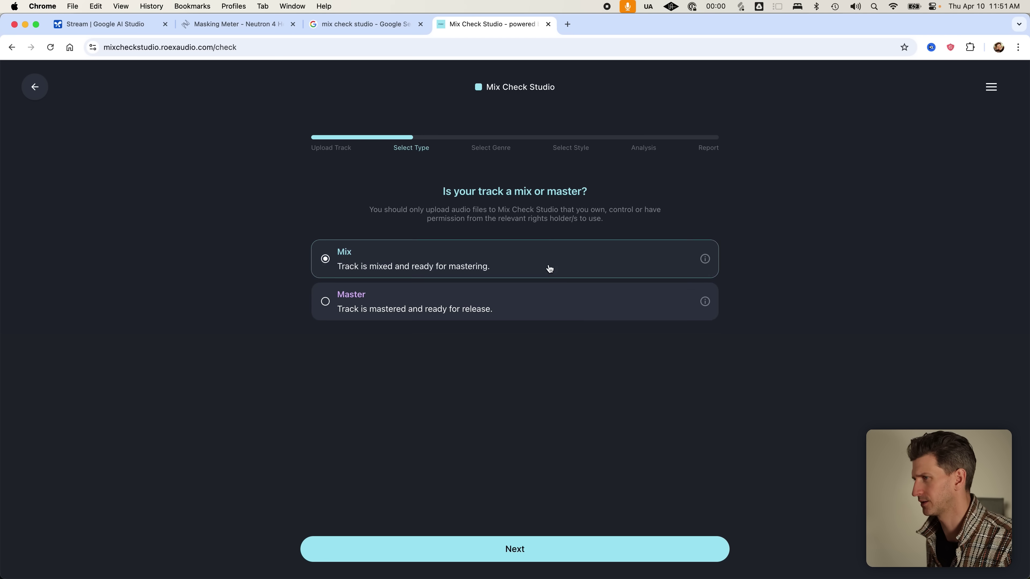
left_click(544, 549)
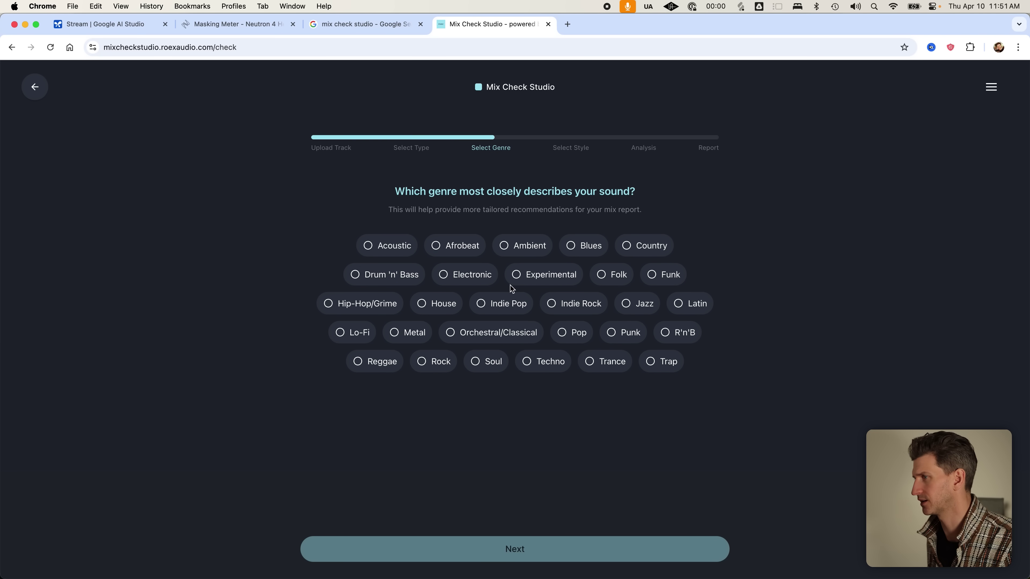
left_click(651, 248)
left_click(393, 248)
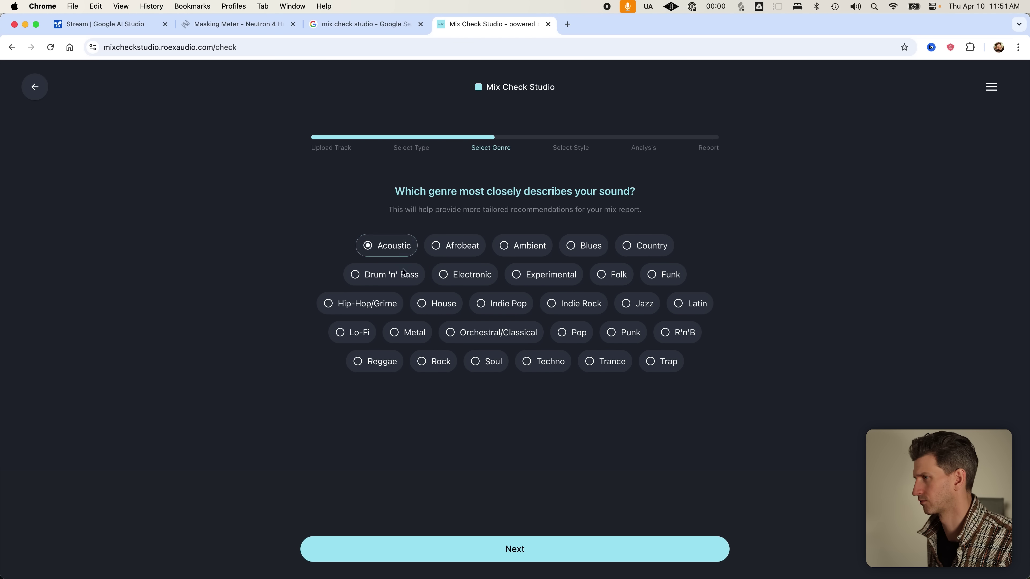
left_click(574, 553)
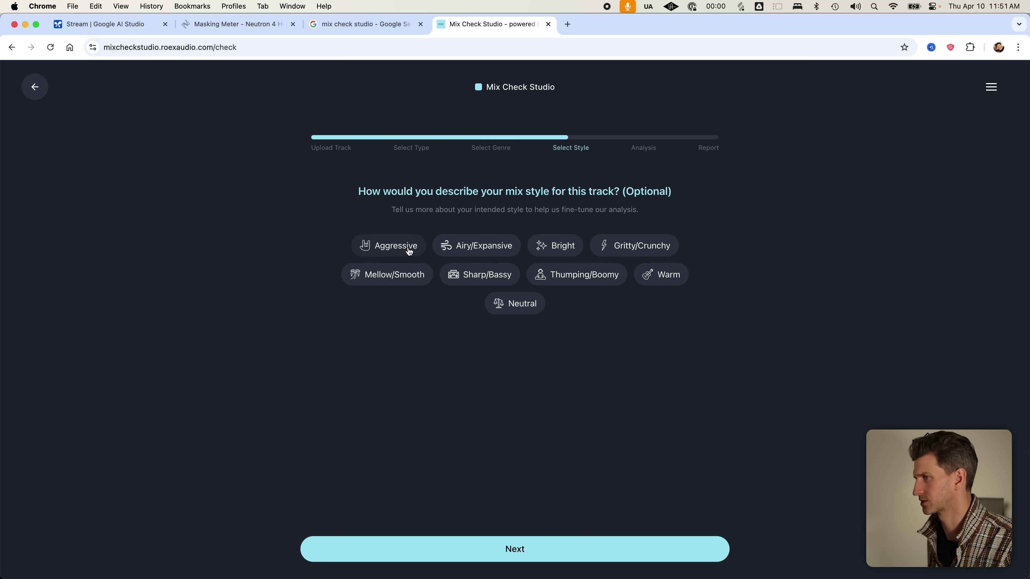
Step: Choose Mellow/Smooth as the mix style and submit the track for analysis
left_click(390, 278)
left_click(486, 550)
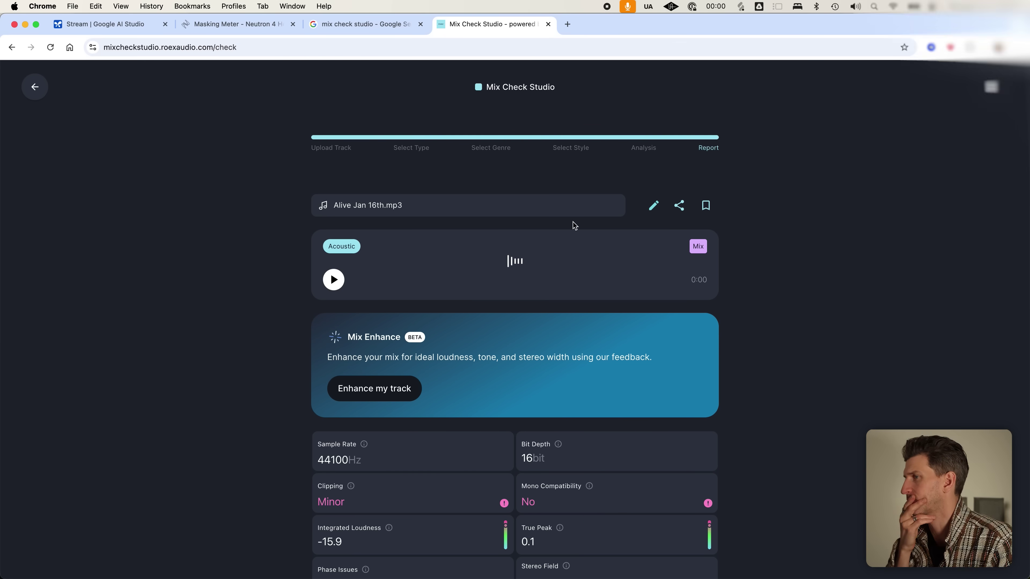
scroll(267, 455, "down", 3)
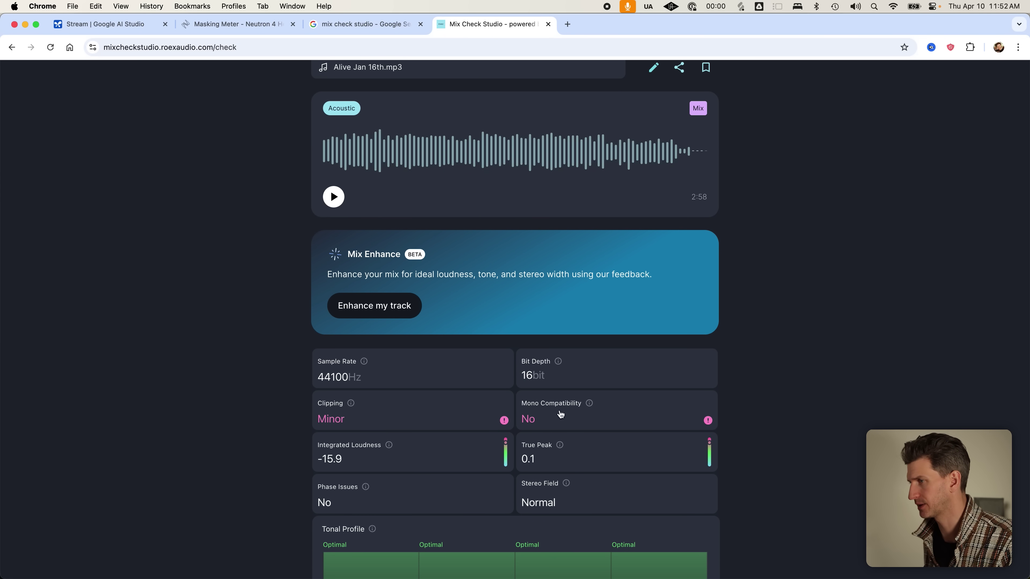
scroll(268, 458, "down", 1)
scroll(264, 386, "down", 5)
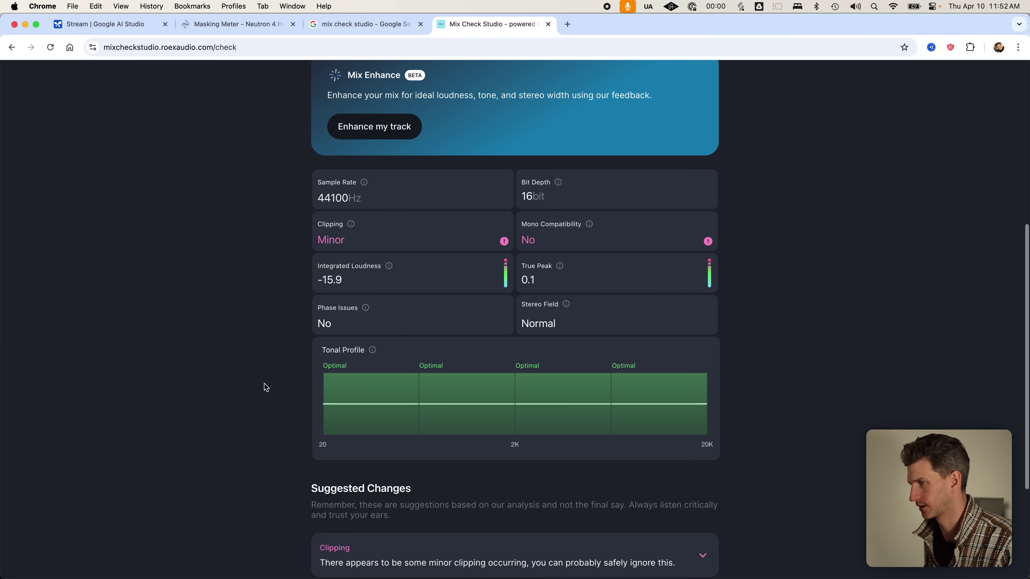
scroll(266, 372, "down", 3)
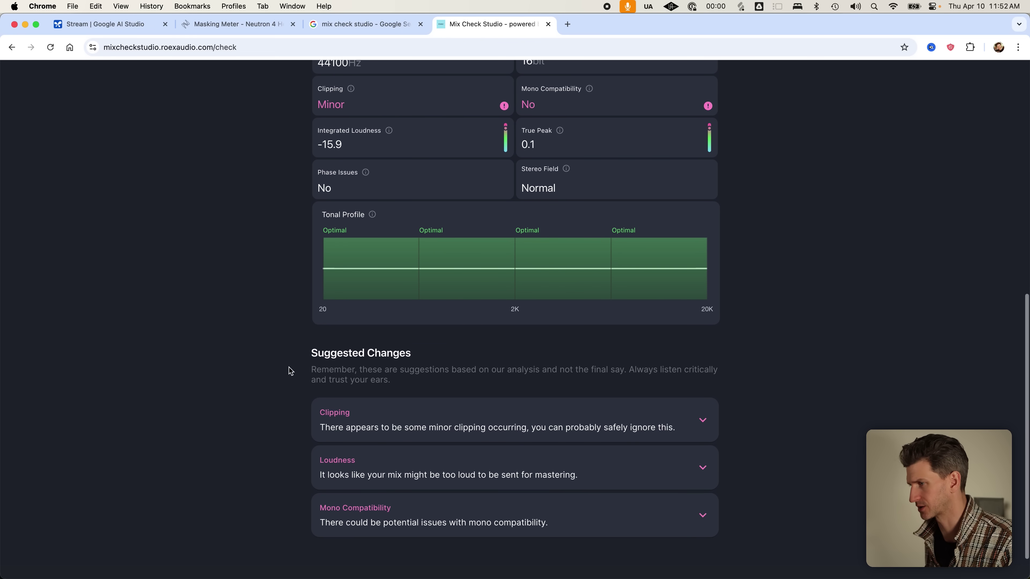
scroll(367, 442, "down", 1)
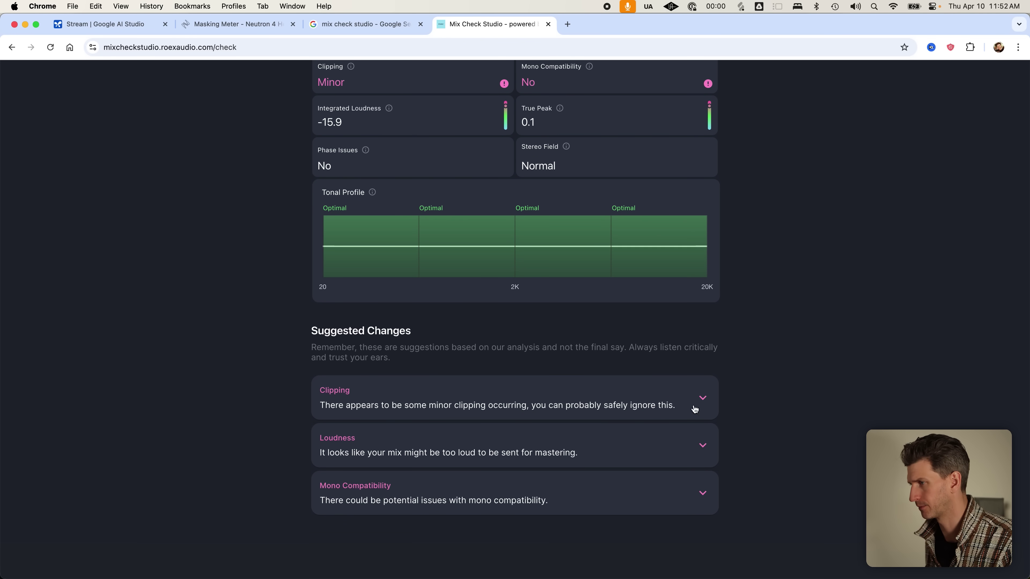
left_click(701, 395)
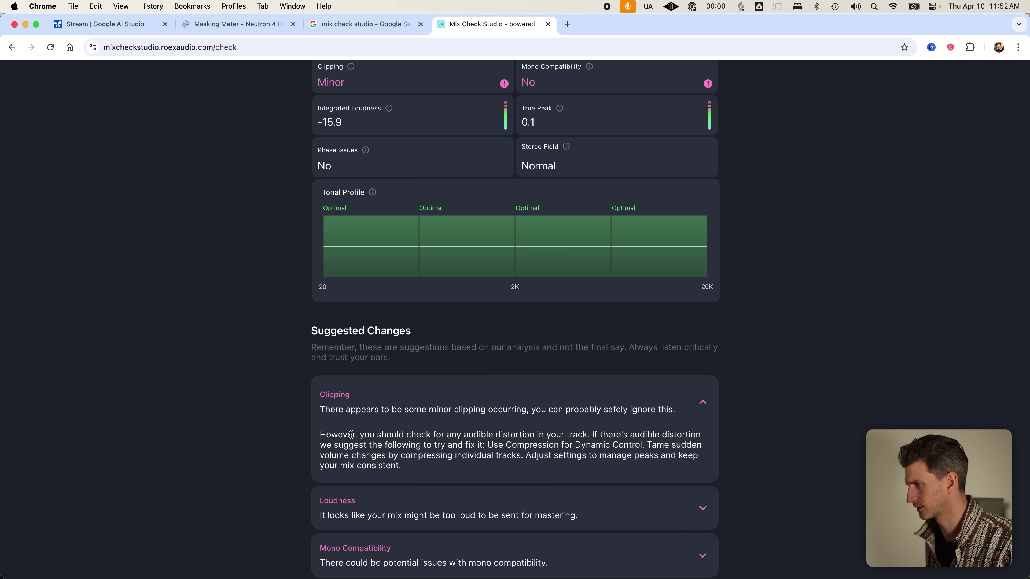
left_click(702, 402)
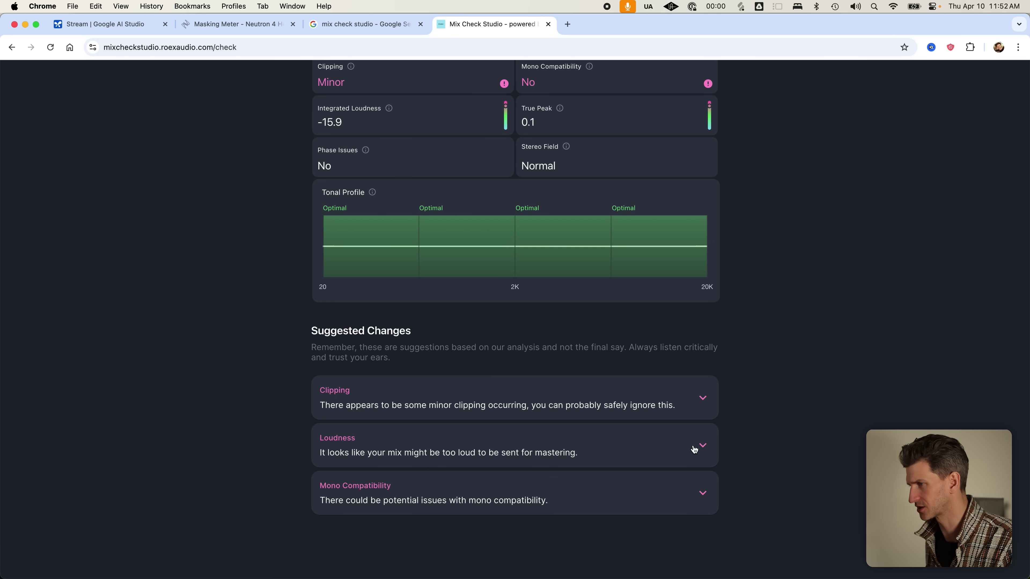
left_click(701, 443)
scroll(638, 411, "down", 4)
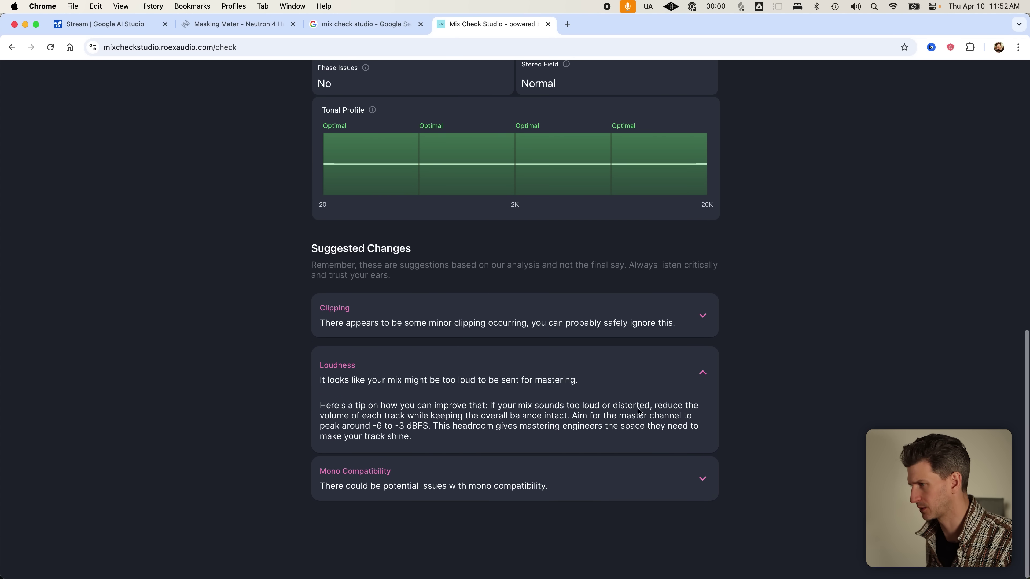
left_click(703, 373)
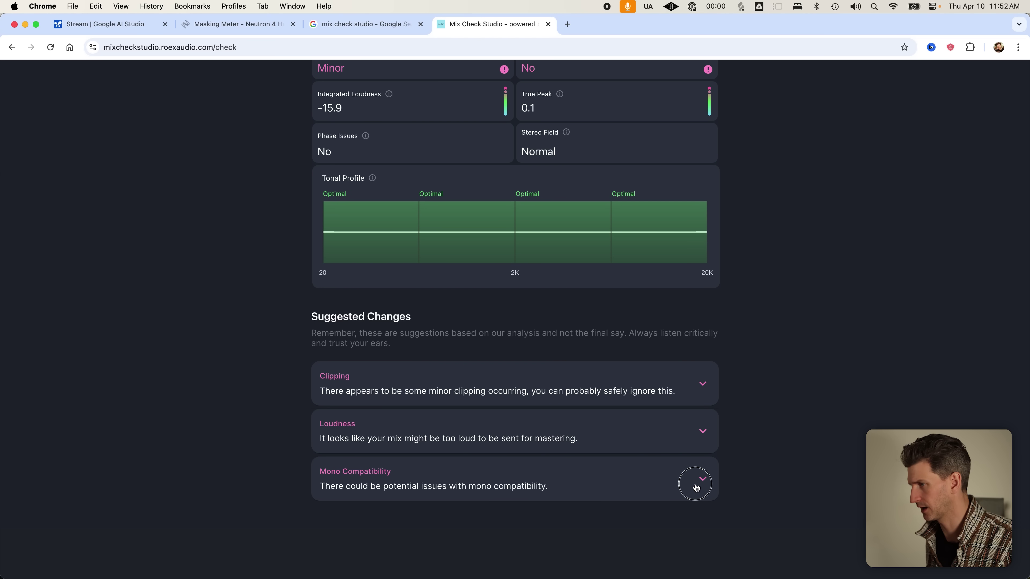
left_click(696, 488)
scroll(607, 499, "down", 3)
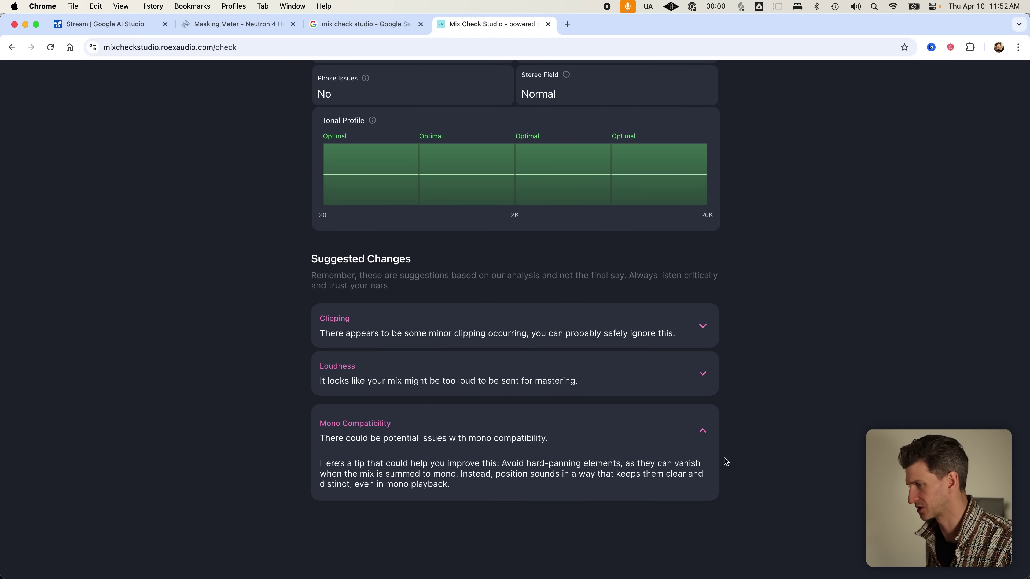
left_click(699, 445)
scroll(402, 434, "up", 2)
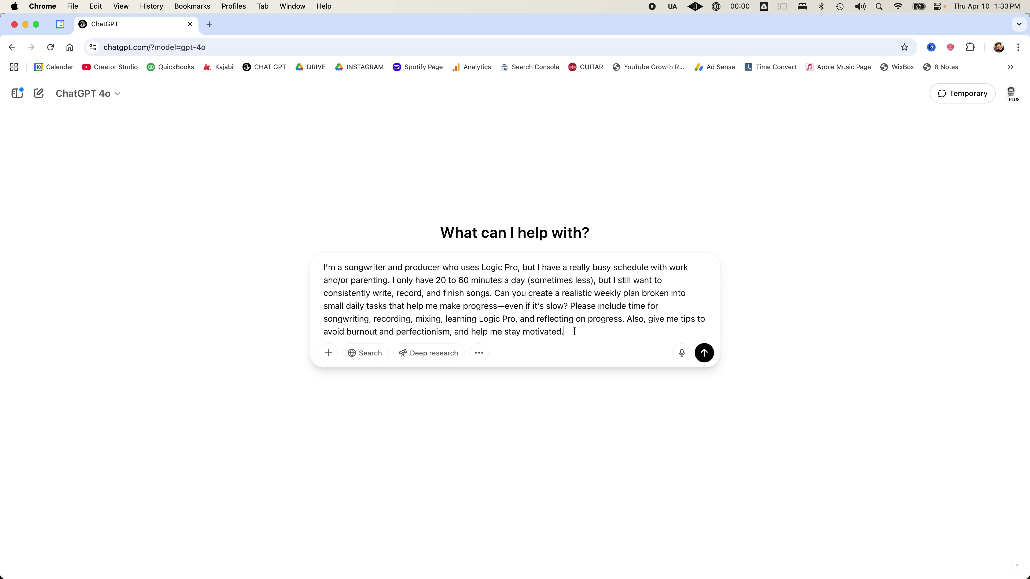
Step: Send the weekly songwriting plan prompt and read through the Daily Plan and Monthly Rhythm tables
key("Return")
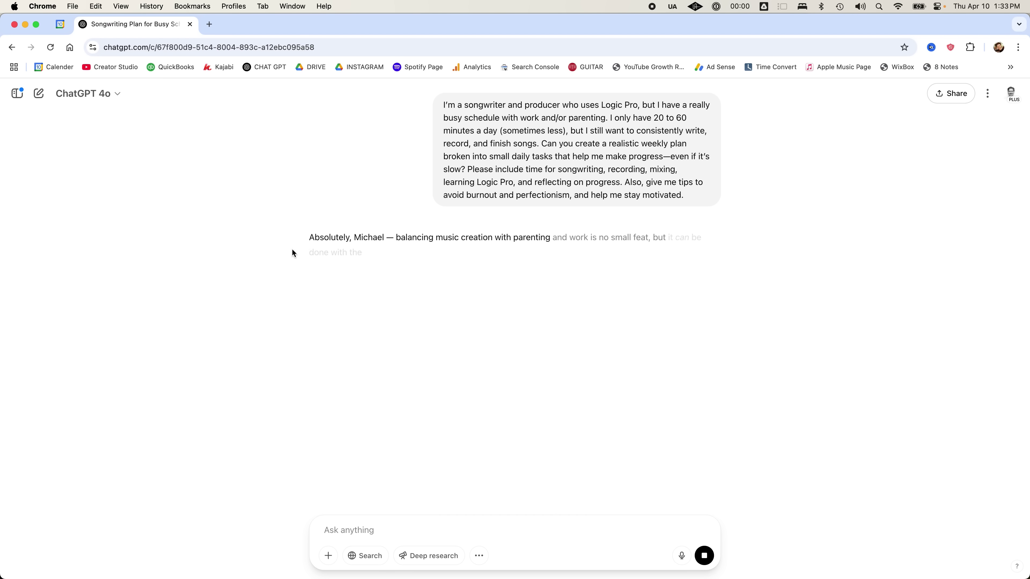
left_click_drag(396, 237, 763, 237)
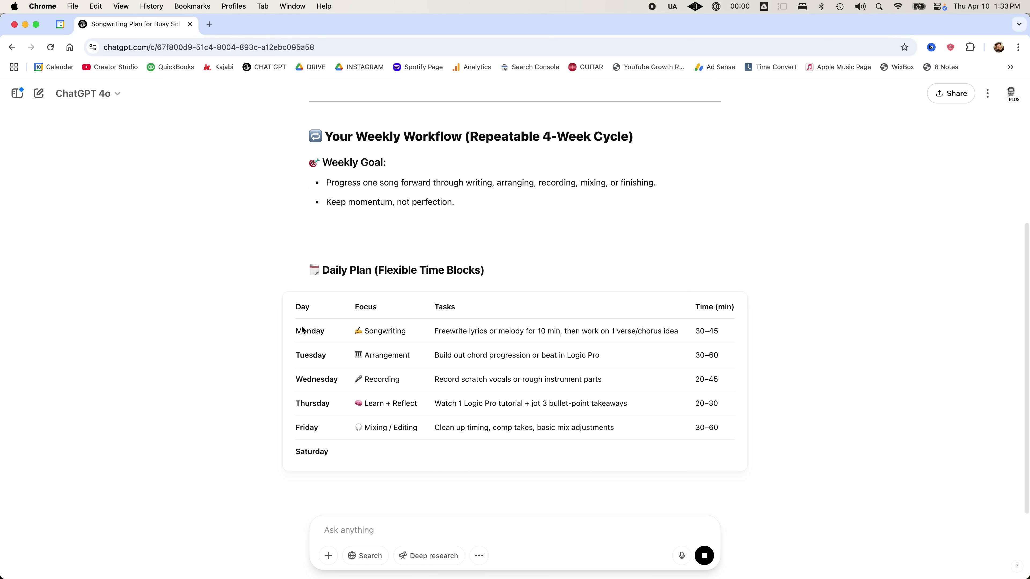
left_click_drag(294, 328, 651, 487)
left_click(757, 471)
scroll(800, 440, "down", 4)
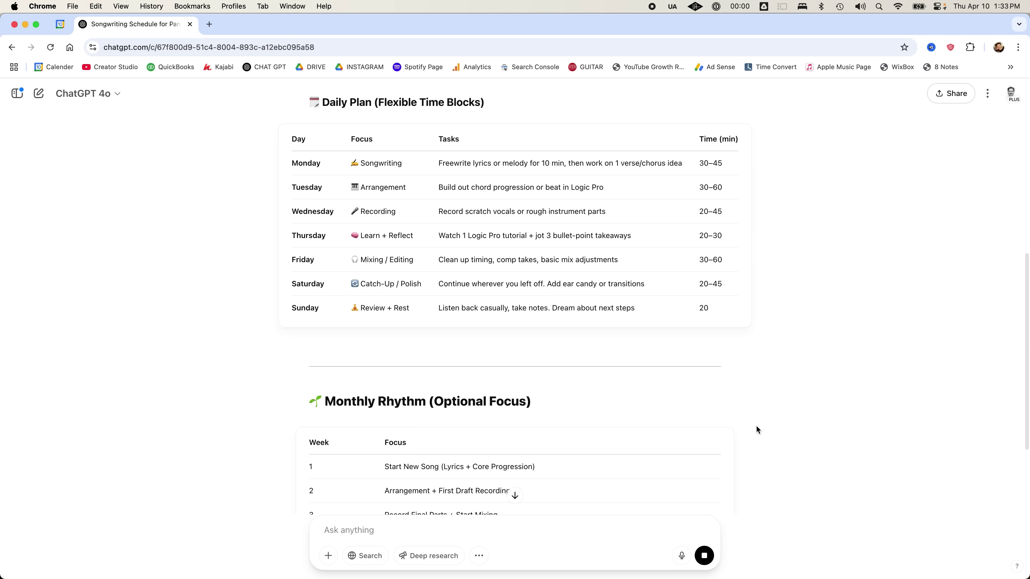
scroll(557, 342, "down", 3)
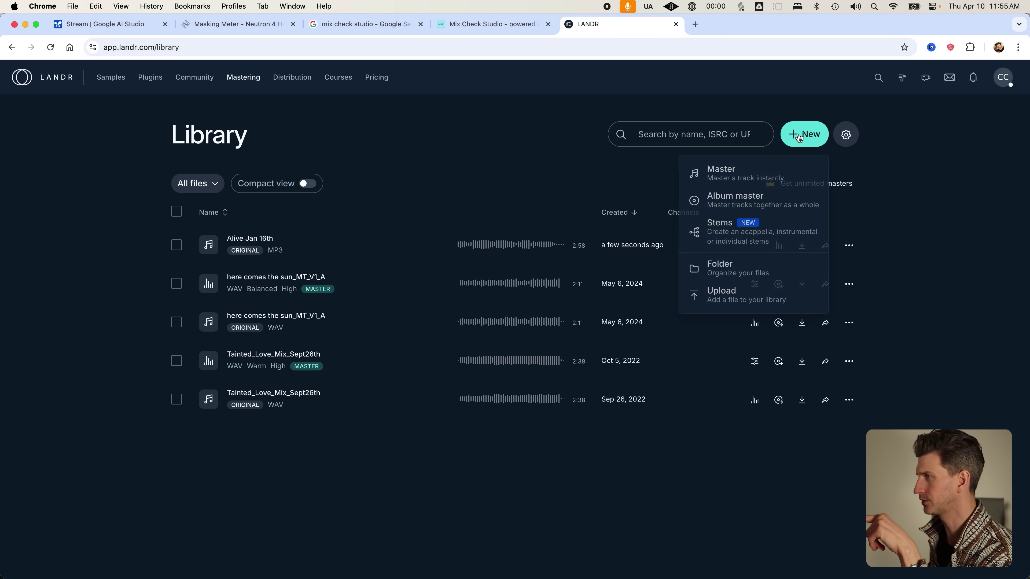
Step: Start a new LANDR master from angel eyes.wav in the demos folder
left_click(797, 181)
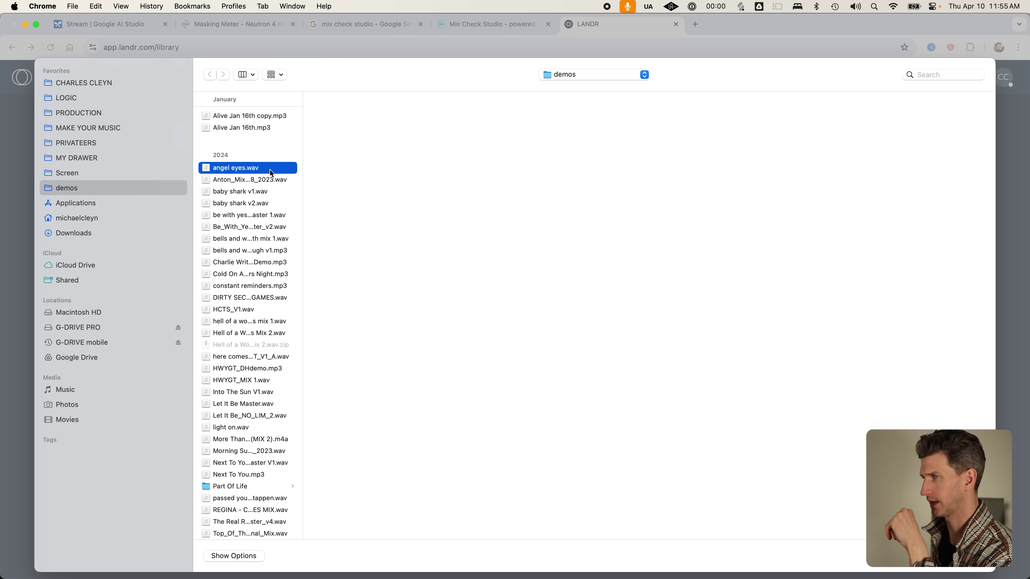
double_click(270, 170)
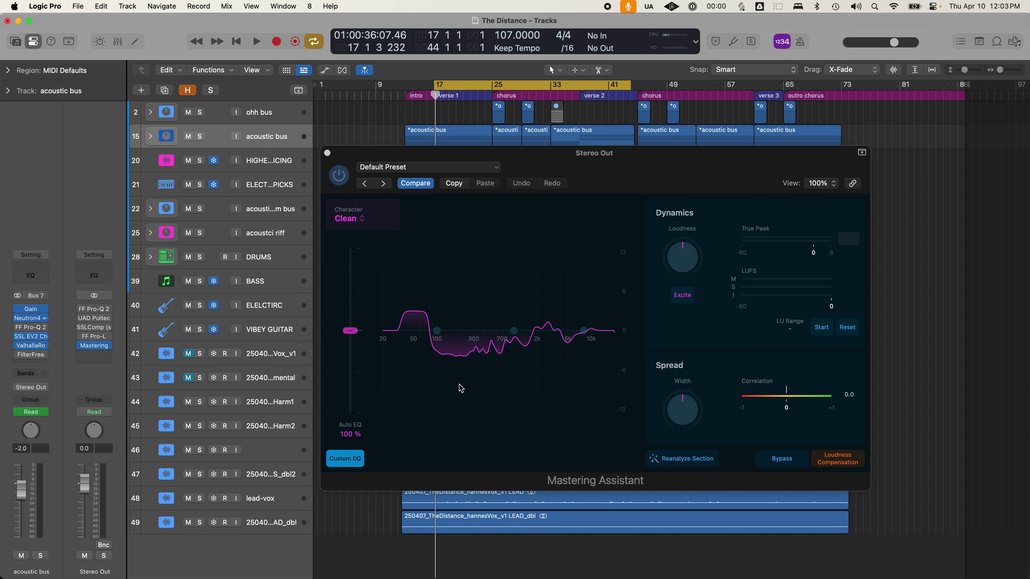
Step: Play the song and bring Mastering Assistant's Auto EQ down to about 47%
key("space")
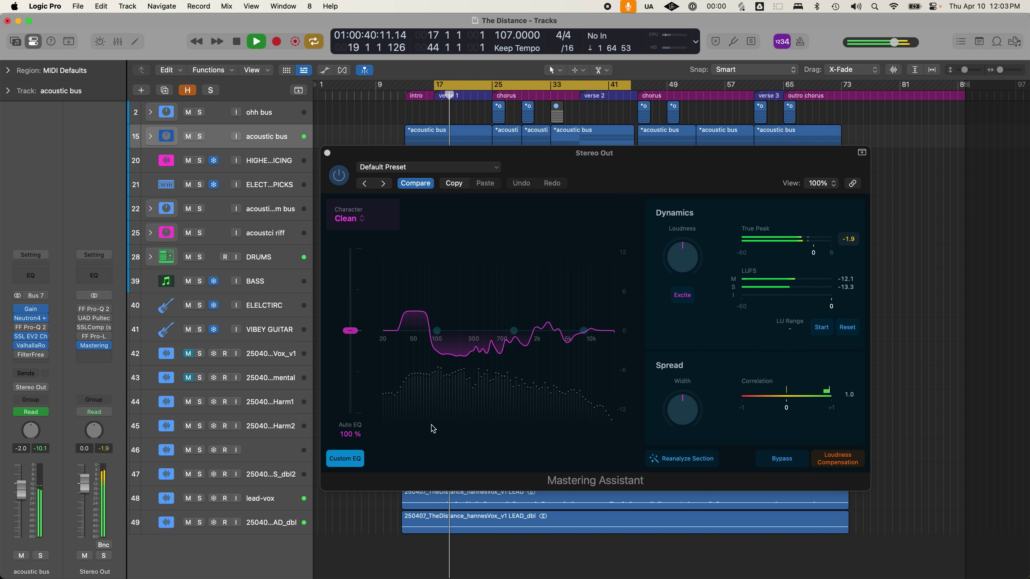
left_click(354, 317)
left_click_drag(357, 312, 388, 207)
left_click_drag(383, 278, 349, 373)
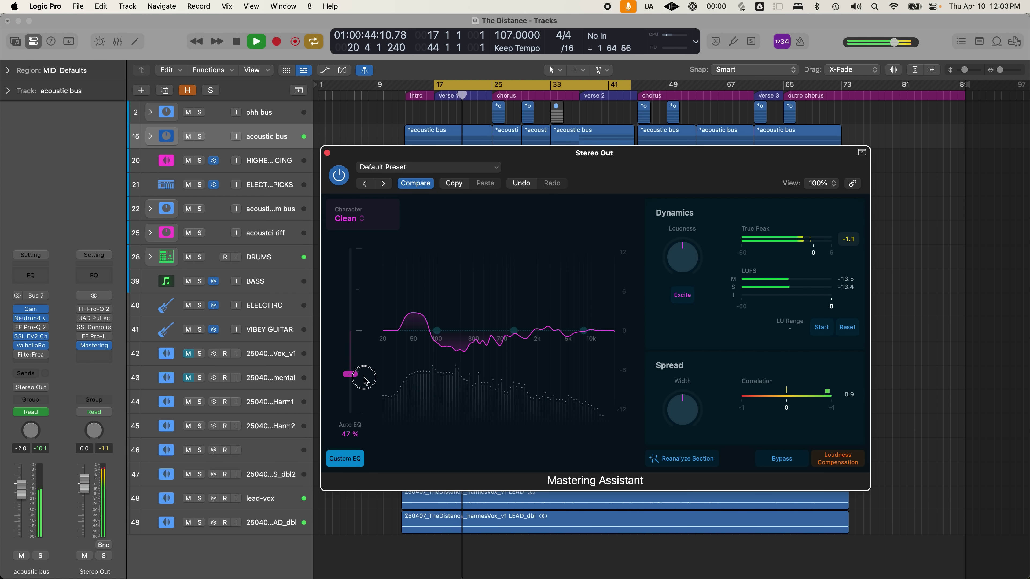